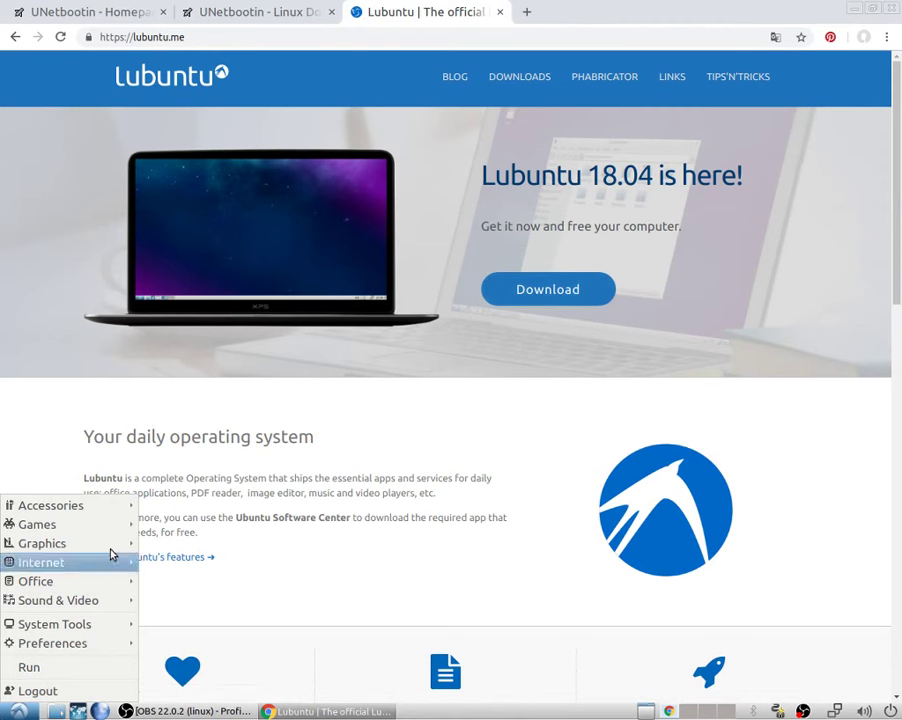
Minimize the browser and launch UNetbootin, authenticating with the account password
{"action": "left_click", "coordinate": [848, 8]}
{"action": "left_click", "coordinate": [852, 9]}
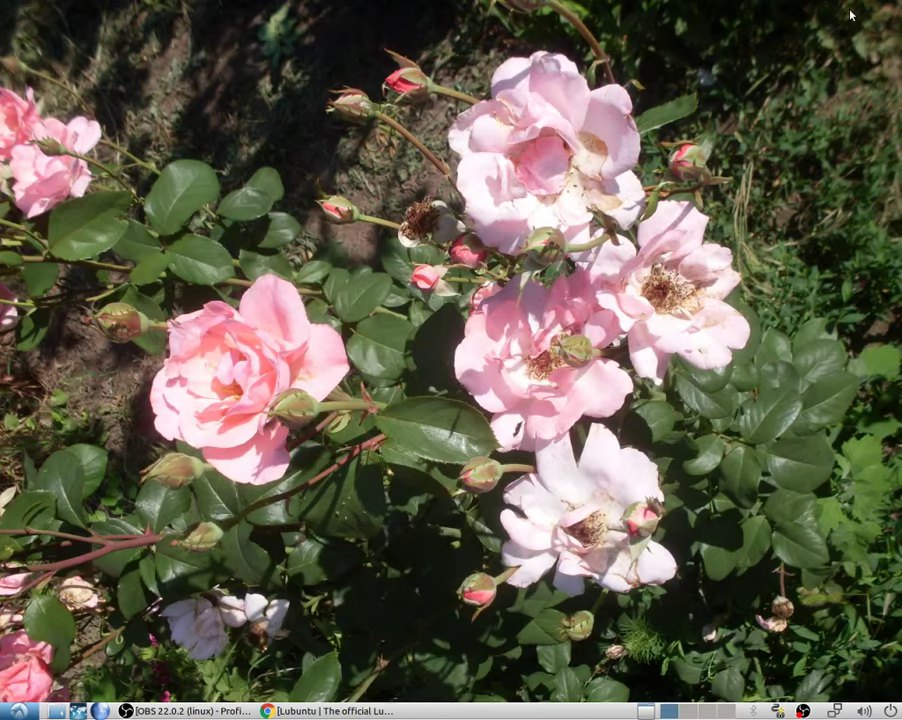
{"action": "left_click", "coordinate": [18, 711]}
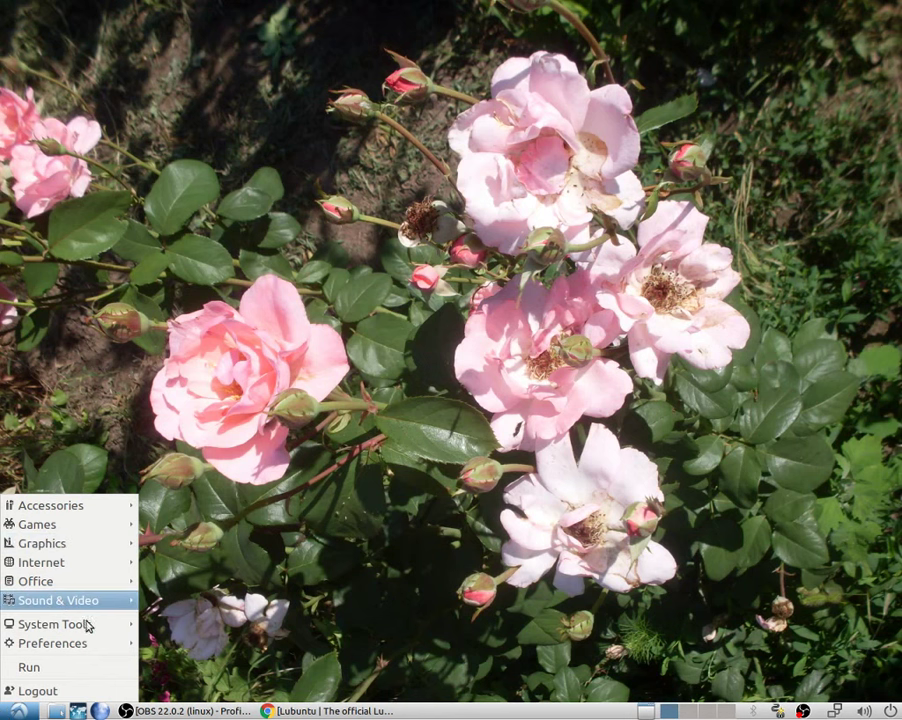
{"action": "mouse_move", "coordinate": [104, 625]}
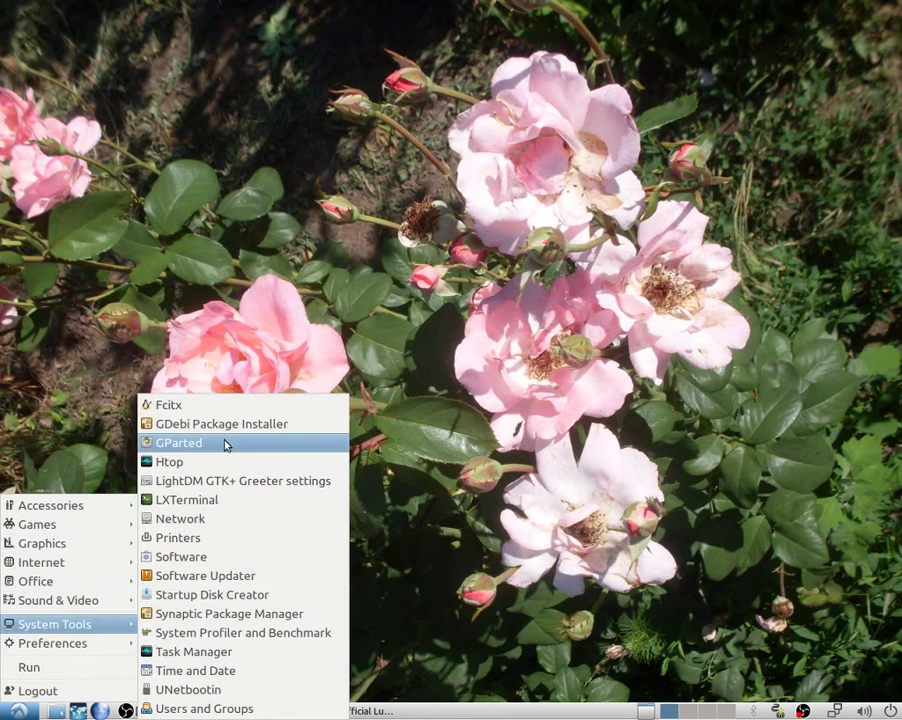
{"action": "left_click", "coordinate": [230, 690]}
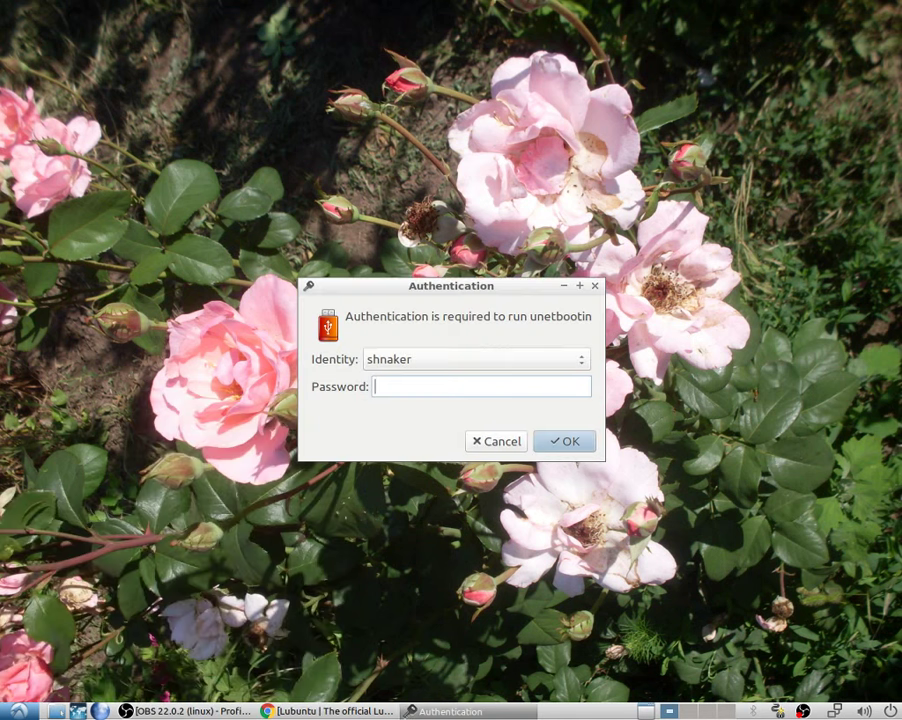
{"action": "type", "text": "p"}
{"action": "key", "text": "Return"}
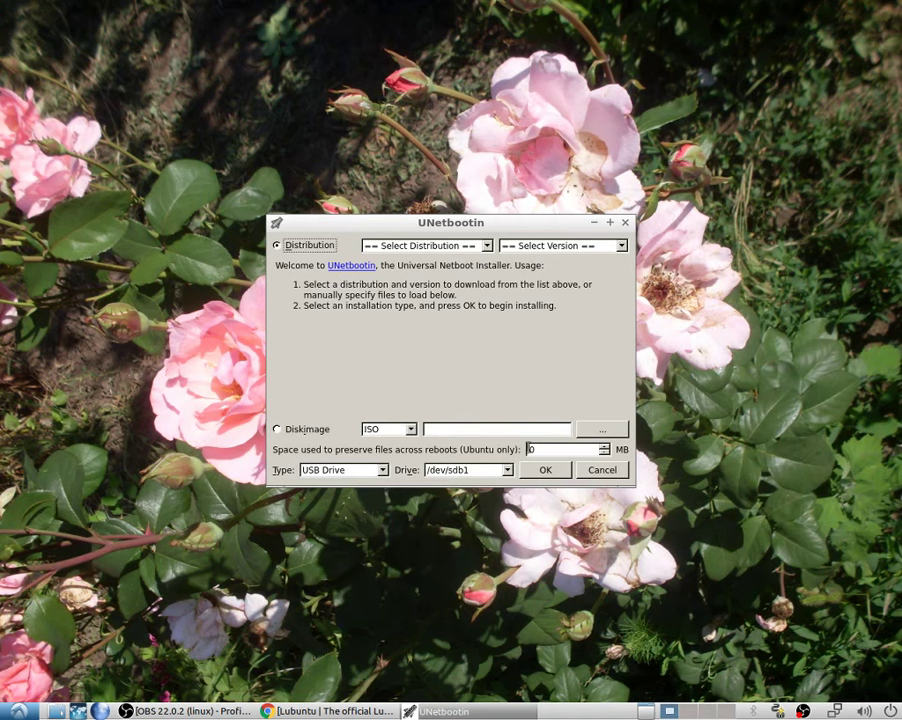
{"action": "left_click", "coordinate": [604, 447]}
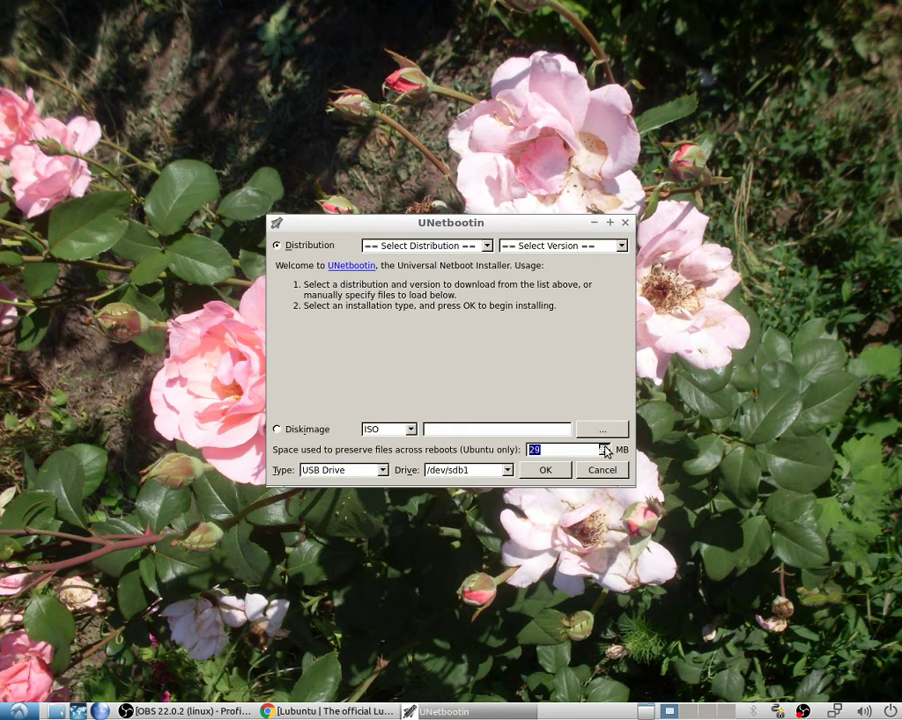
{"action": "left_click", "coordinate": [604, 449]}
{"action": "left_click", "coordinate": [303, 429]}
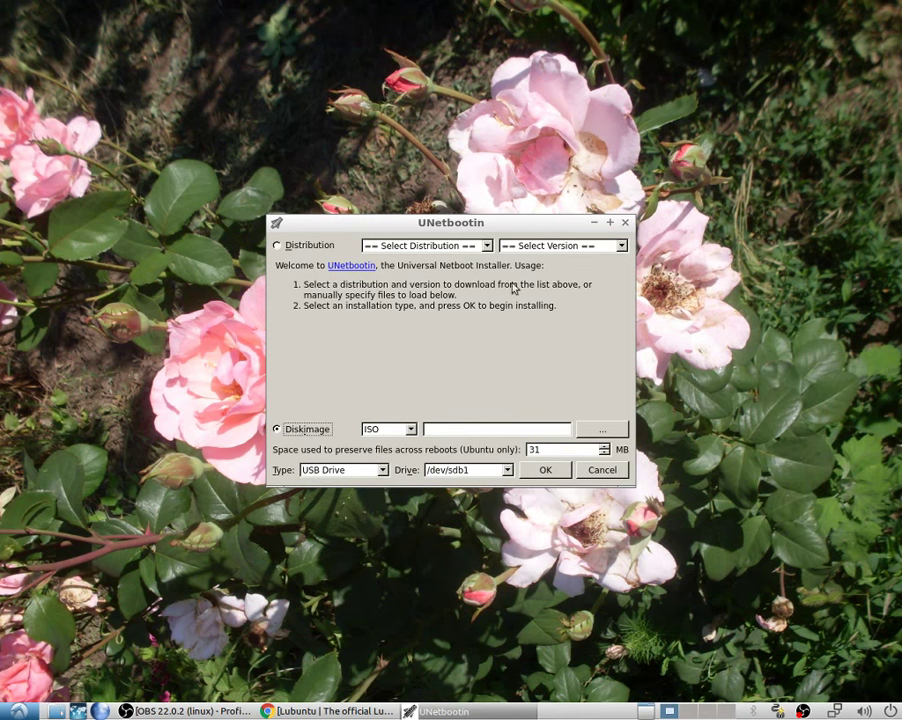
{"action": "right_click", "coordinate": [588, 712]}
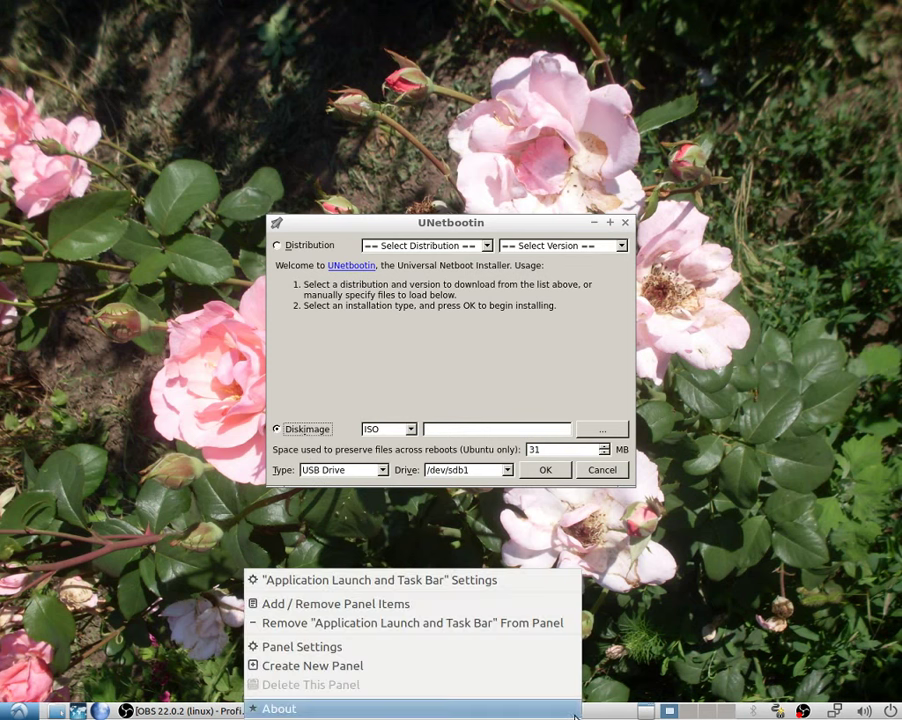
{"action": "left_click", "coordinate": [790, 208]}
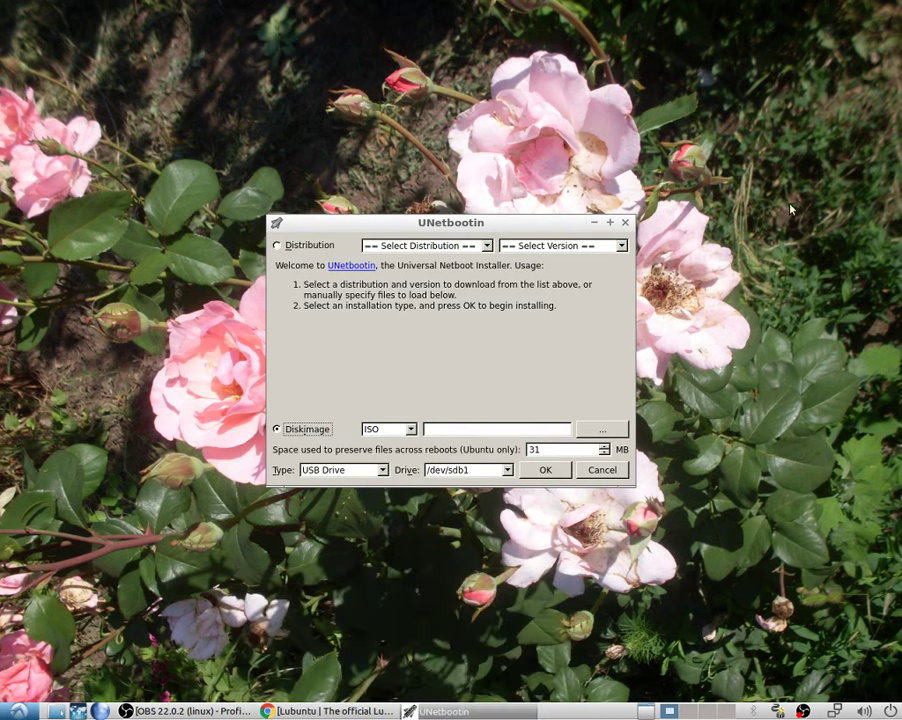
{"action": "left_click", "coordinate": [621, 224]}
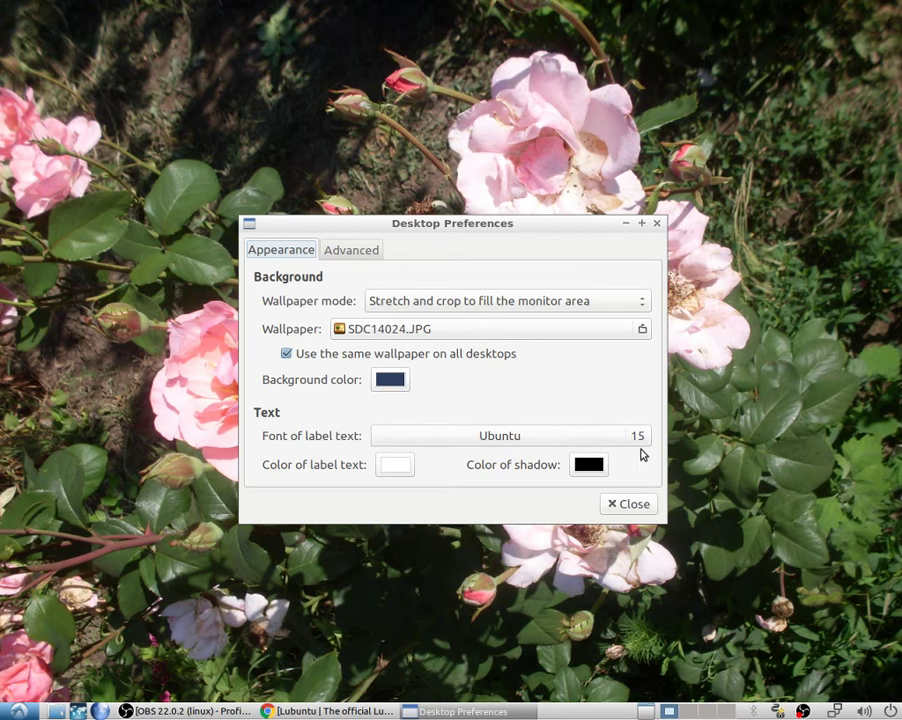
Set the desktop label text font size to 16 and close the desktop preferences
{"action": "left_click", "coordinate": [637, 440]}
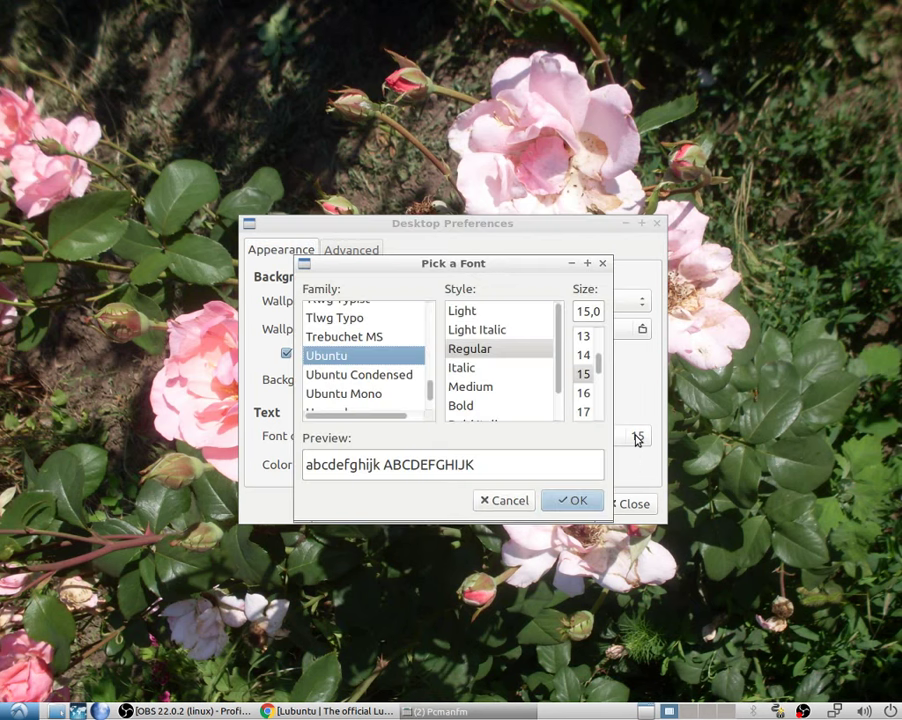
{"action": "left_click", "coordinate": [585, 393]}
{"action": "left_click", "coordinate": [580, 501]}
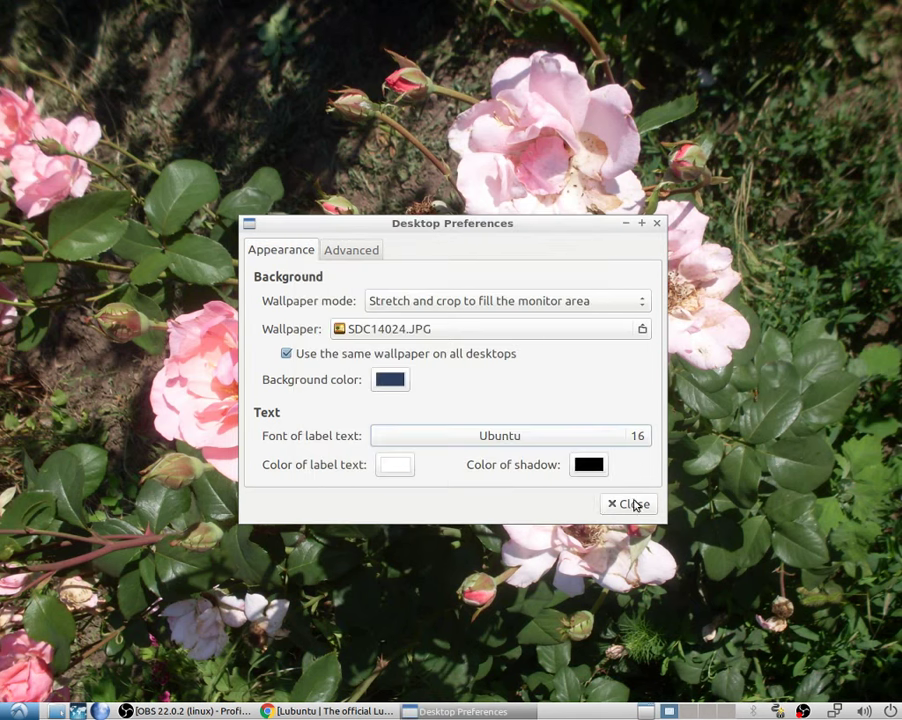
{"action": "left_click", "coordinate": [634, 503]}
Set the default widget font to Ubuntu size 15 in Customize Look and Feel, apply it and close the window
{"action": "left_click", "coordinate": [10, 711]}
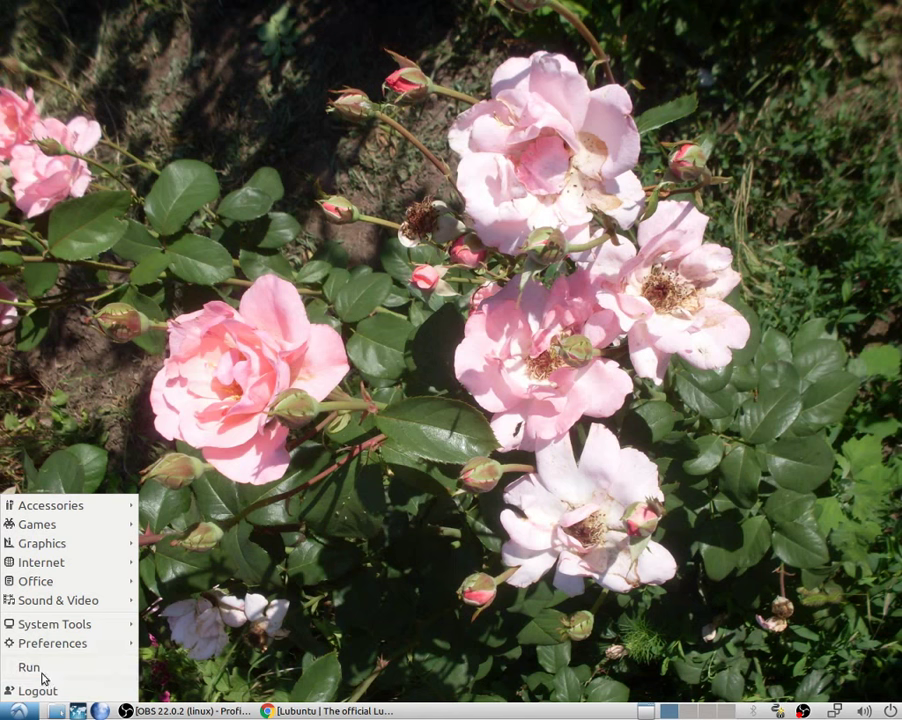
{"action": "mouse_move", "coordinate": [80, 587]}
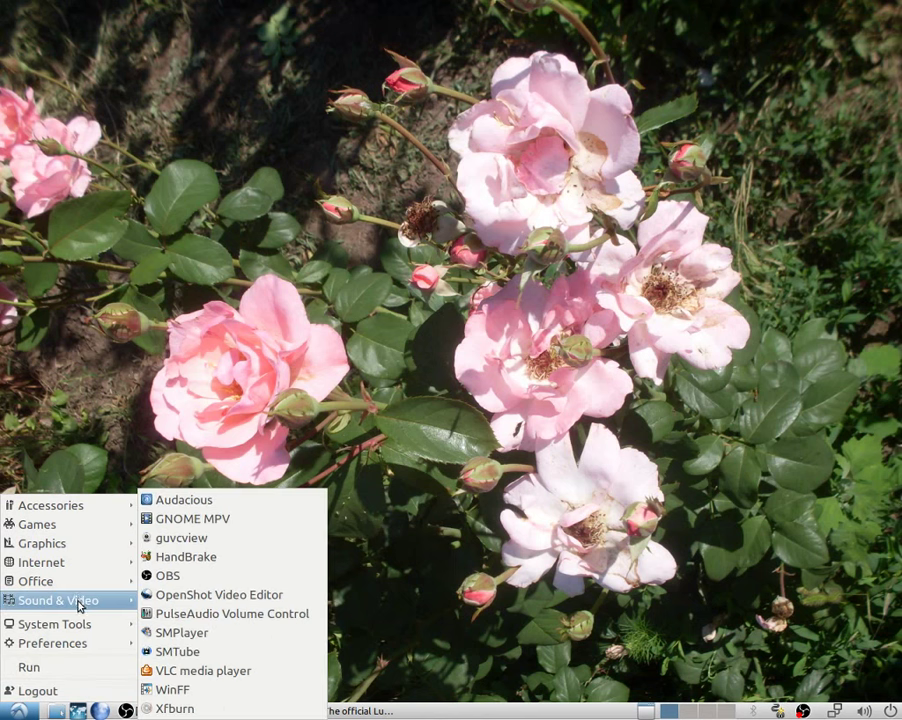
{"action": "mouse_move", "coordinate": [60, 622]}
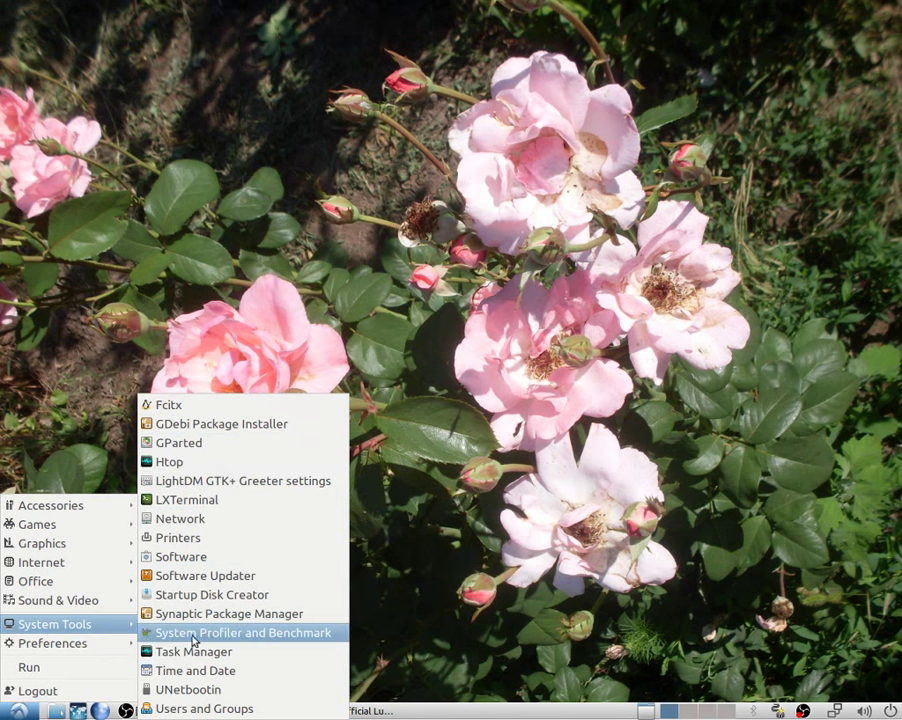
{"action": "mouse_move", "coordinate": [105, 642]}
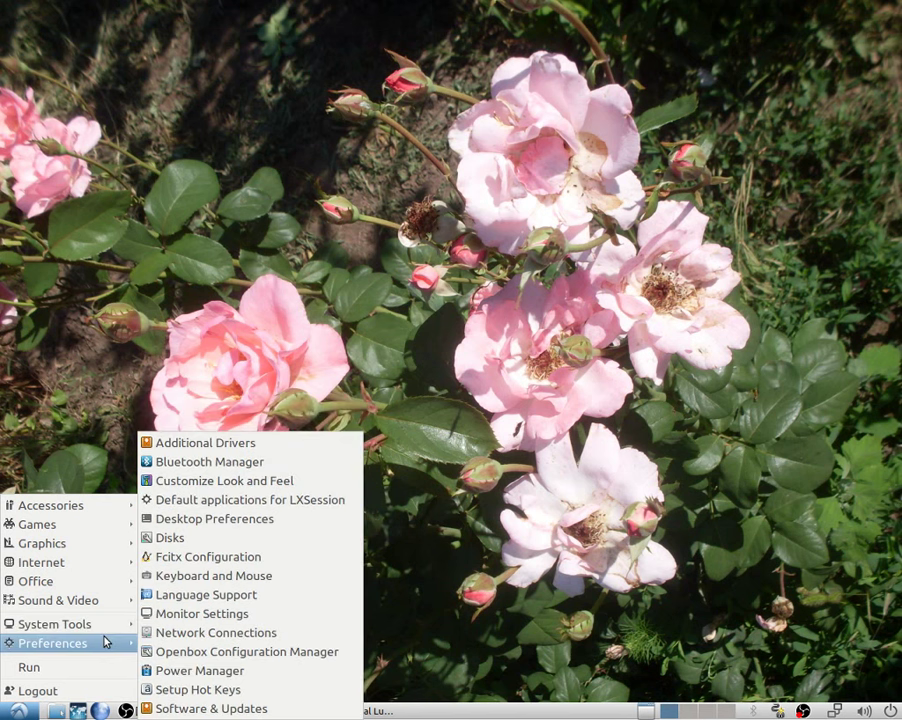
{"action": "left_click", "coordinate": [338, 482]}
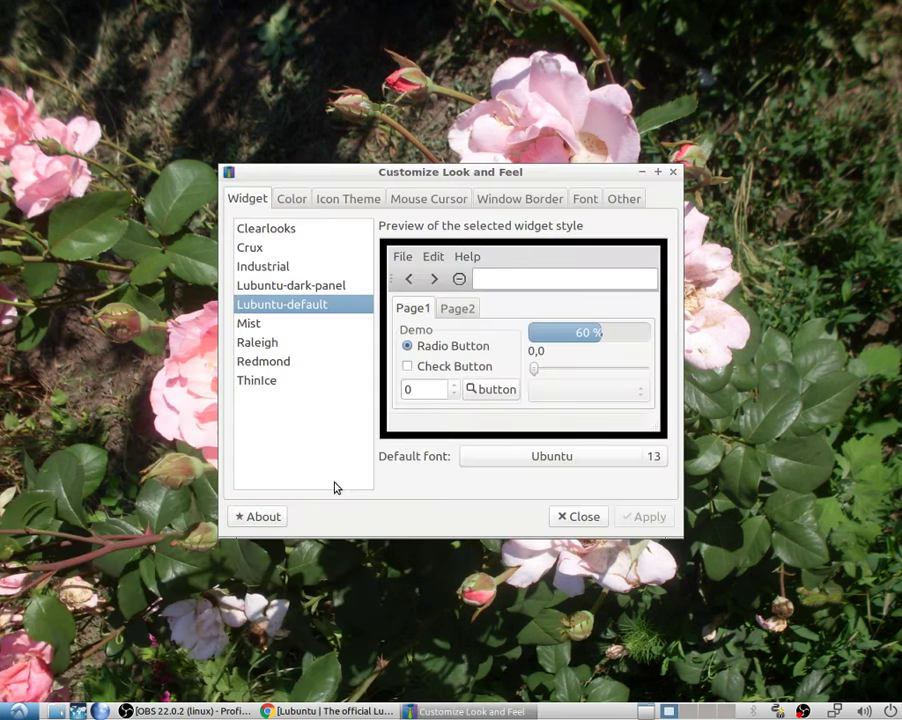
{"action": "left_click", "coordinate": [655, 456]}
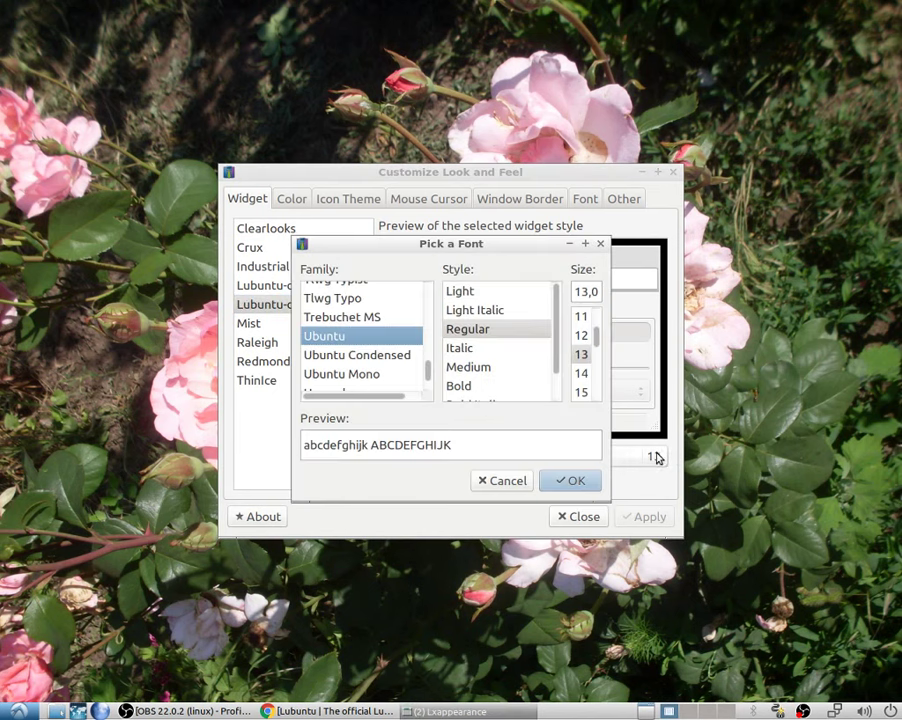
{"action": "left_click", "coordinate": [580, 392]}
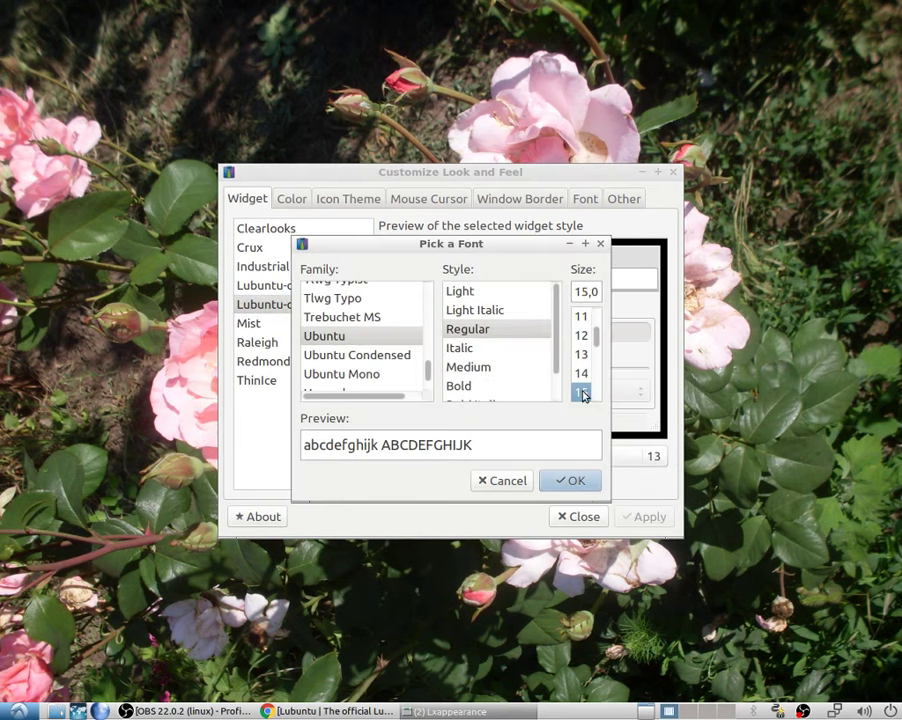
{"action": "left_click", "coordinate": [572, 481]}
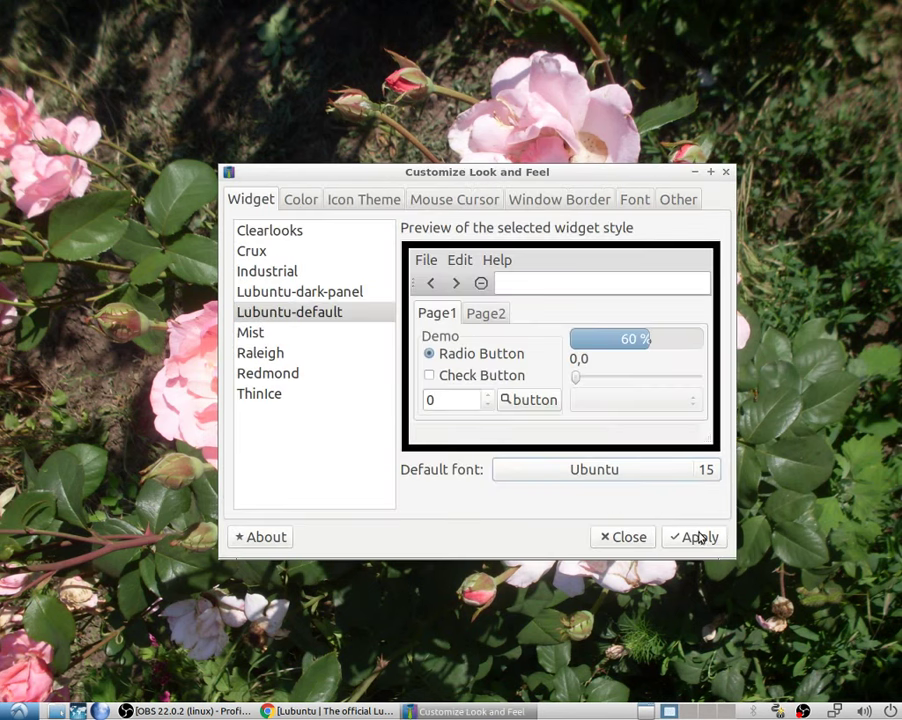
{"action": "left_click", "coordinate": [698, 535]}
{"action": "left_click", "coordinate": [647, 541]}
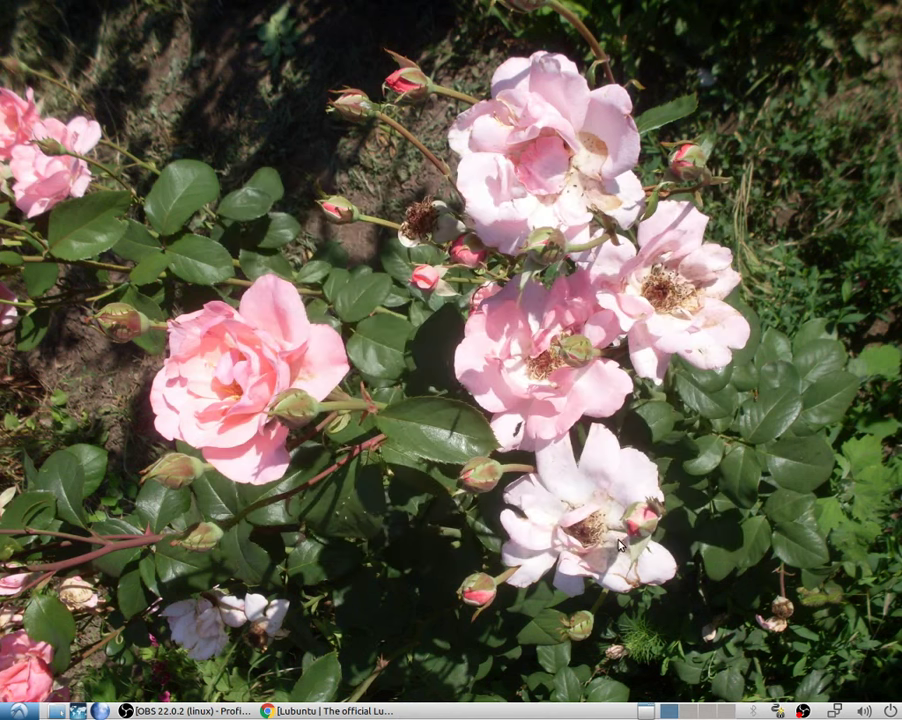
Launch UNetbootin and authenticate with the account password
{"action": "left_click", "coordinate": [18, 711]}
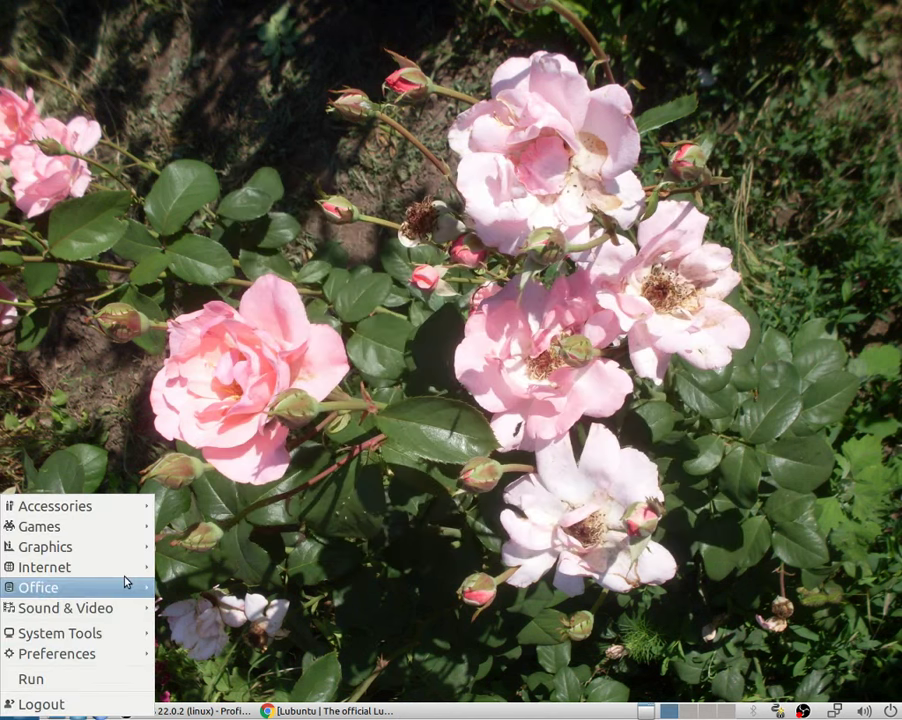
{"action": "mouse_move", "coordinate": [66, 641]}
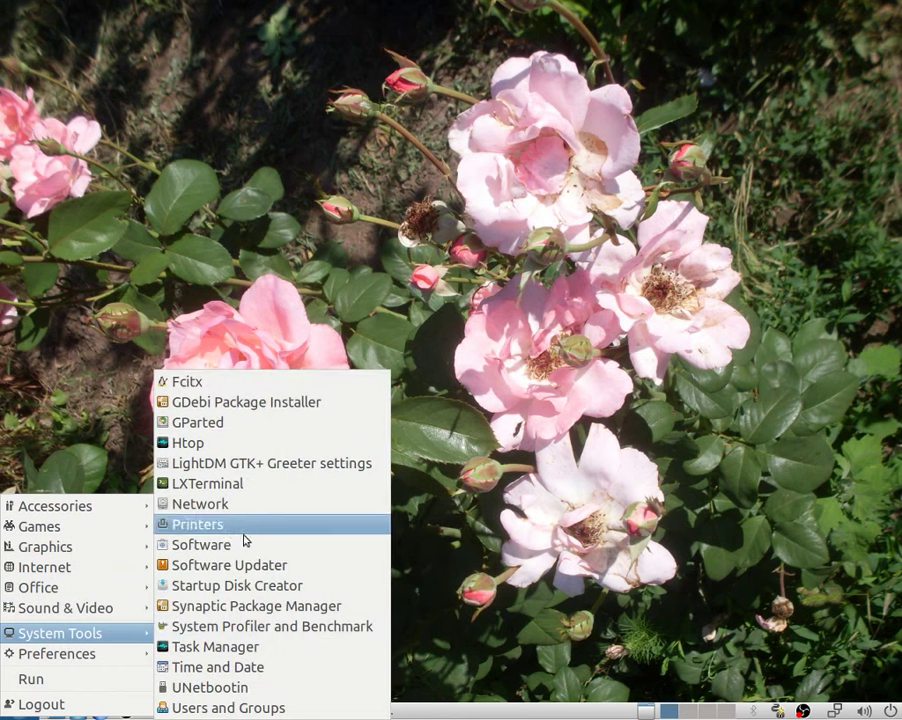
{"action": "left_click", "coordinate": [204, 687]}
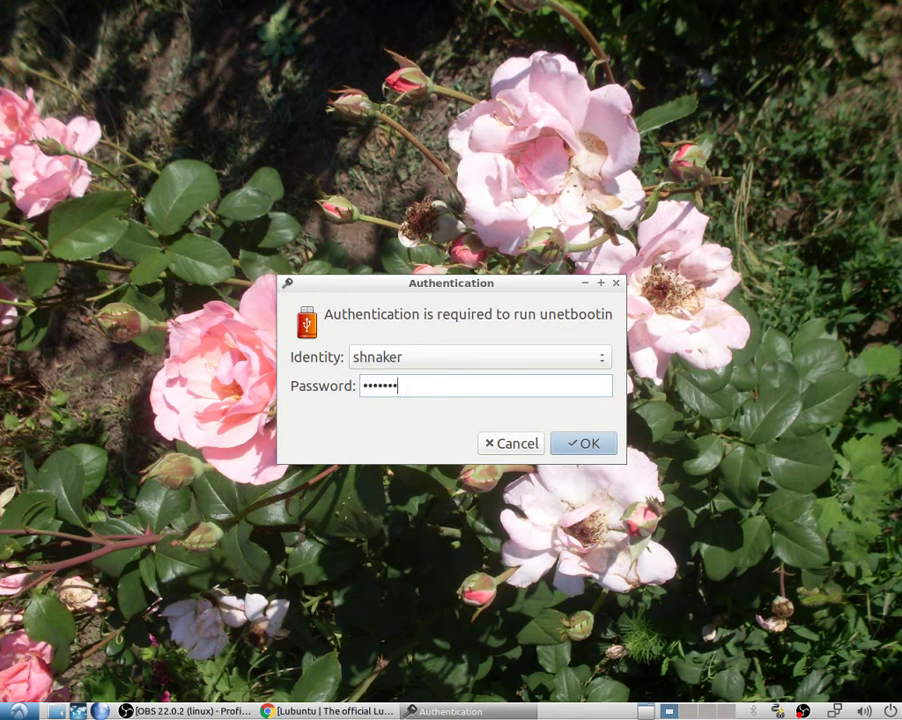
{"action": "key", "text": "Return"}
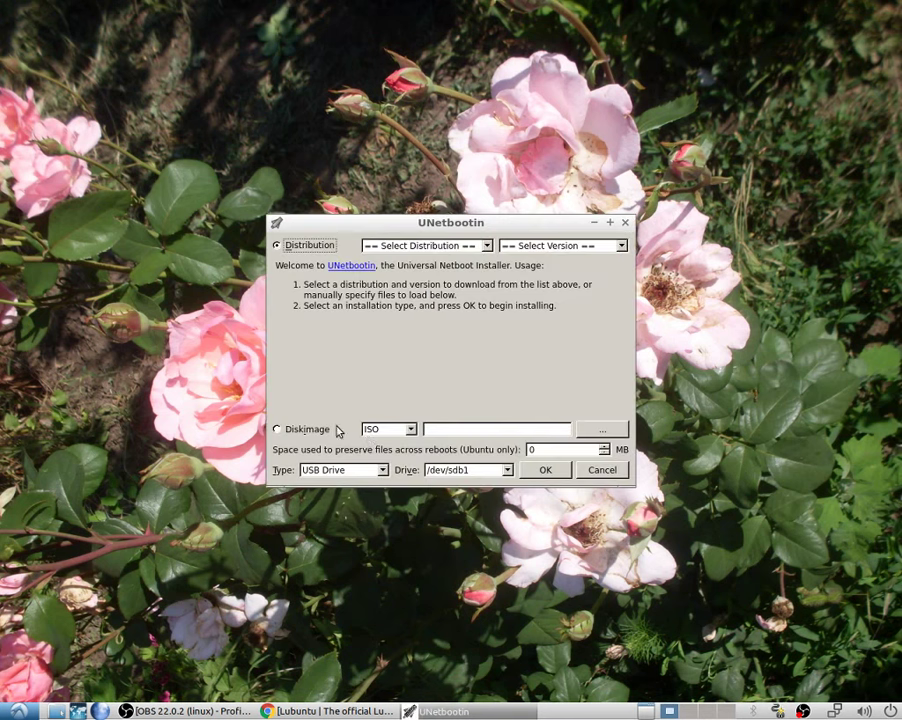
Choose a disk image as the installation source and browse for its file from the file system root
{"action": "left_click", "coordinate": [277, 428]}
{"action": "left_click", "coordinate": [602, 428]}
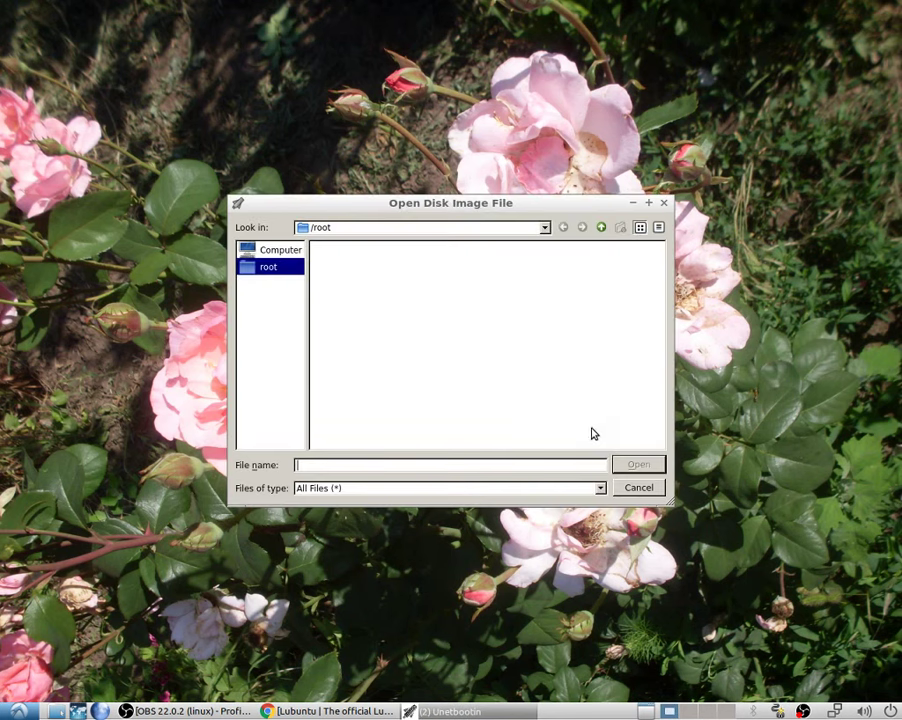
{"action": "left_click", "coordinate": [266, 250]}
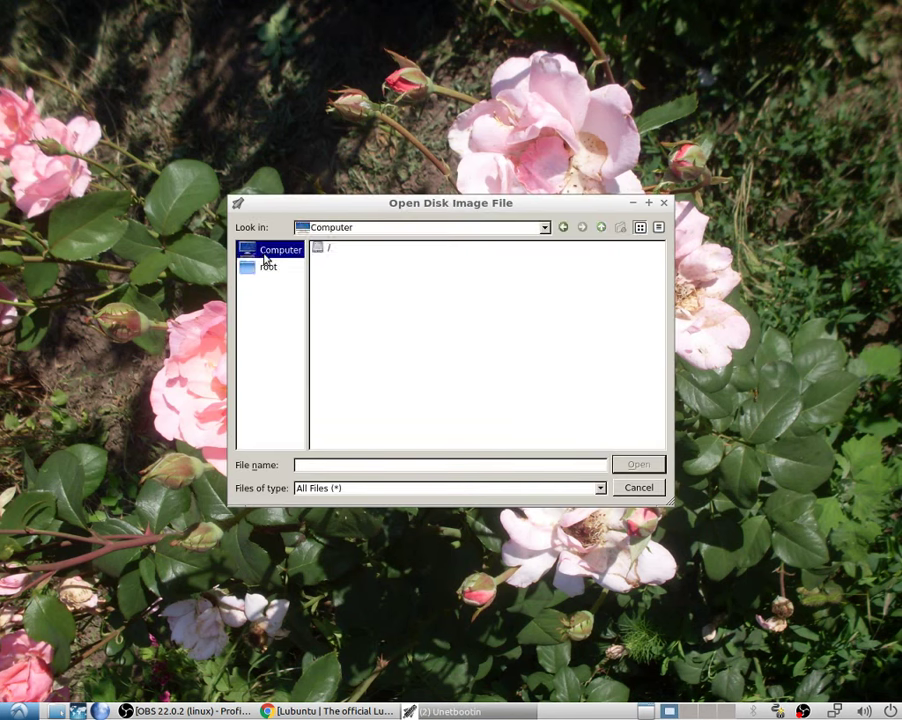
{"action": "double_click", "coordinate": [328, 254]}
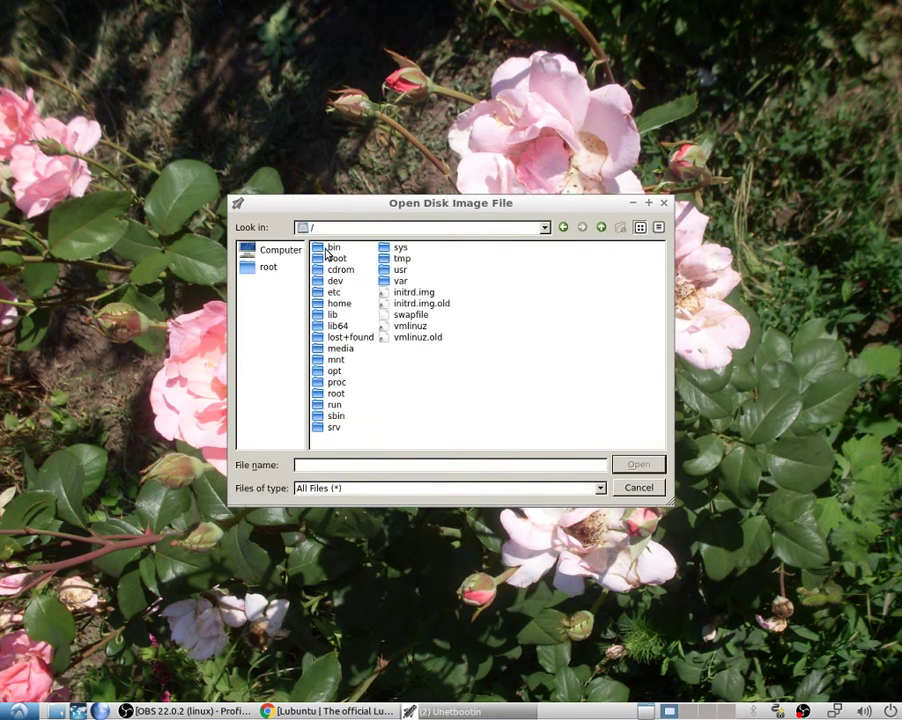
{"action": "double_click", "coordinate": [339, 303]}
{"action": "left_click", "coordinate": [350, 248]}
{"action": "double_click", "coordinate": [350, 250]}
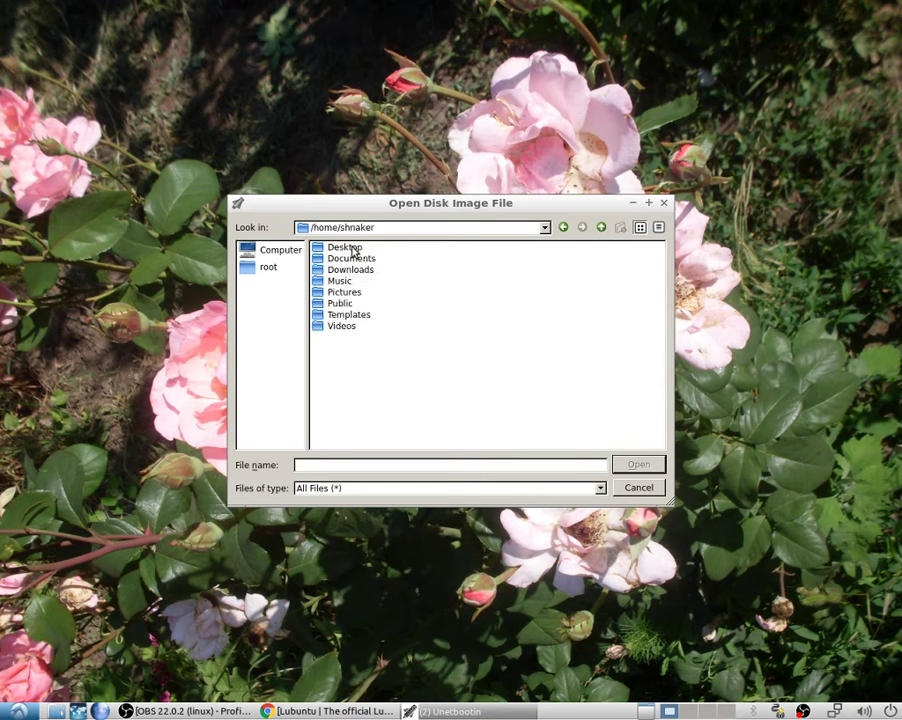
{"action": "left_click", "coordinate": [563, 228]}
{"action": "left_click", "coordinate": [563, 228]}
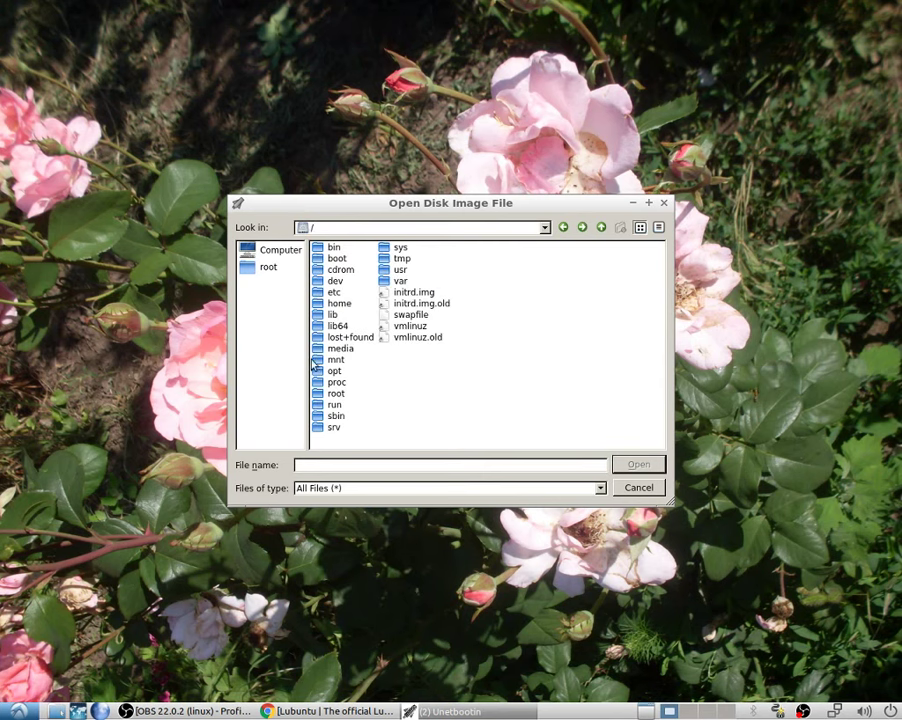
Open the Amd folder on the mounted drive 5B0E63933AF49010, found in the user's folder under /media
{"action": "left_click", "coordinate": [334, 348]}
{"action": "double_click", "coordinate": [331, 348]}
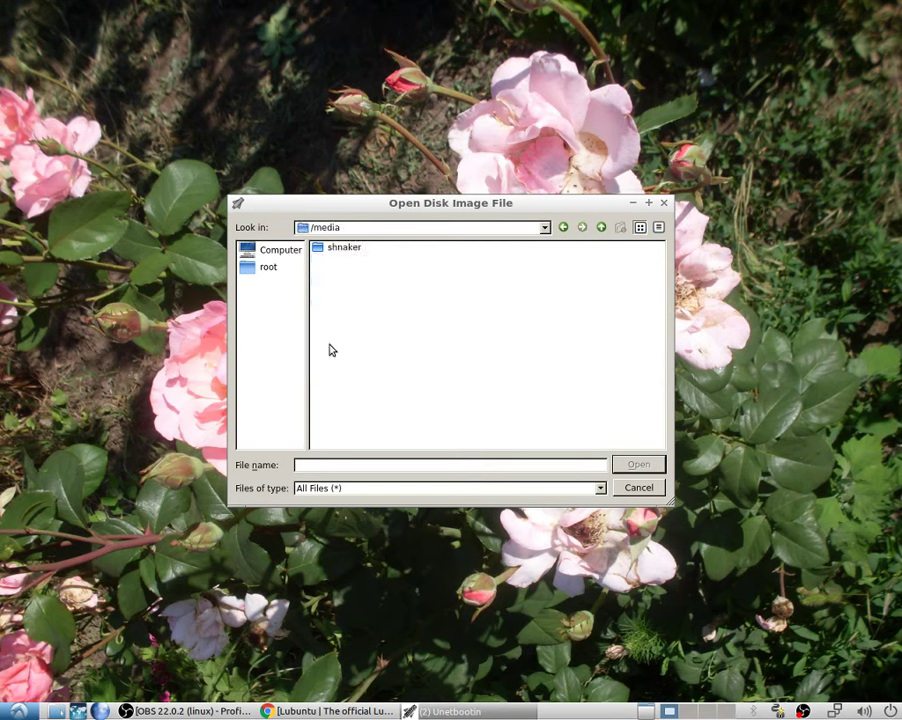
{"action": "double_click", "coordinate": [333, 250]}
{"action": "left_click", "coordinate": [334, 250]}
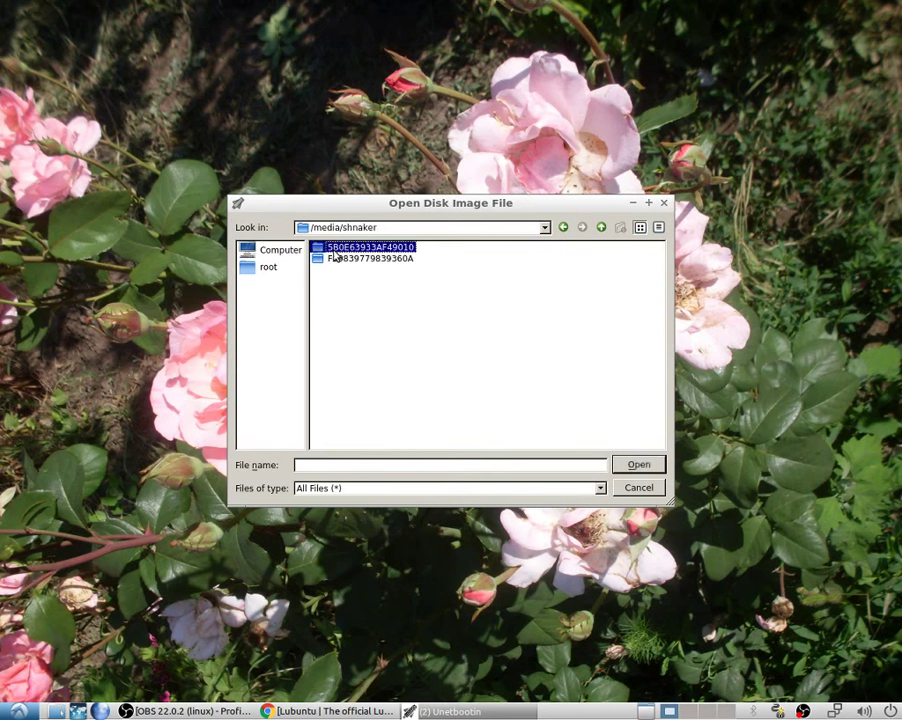
{"action": "double_click", "coordinate": [336, 252]}
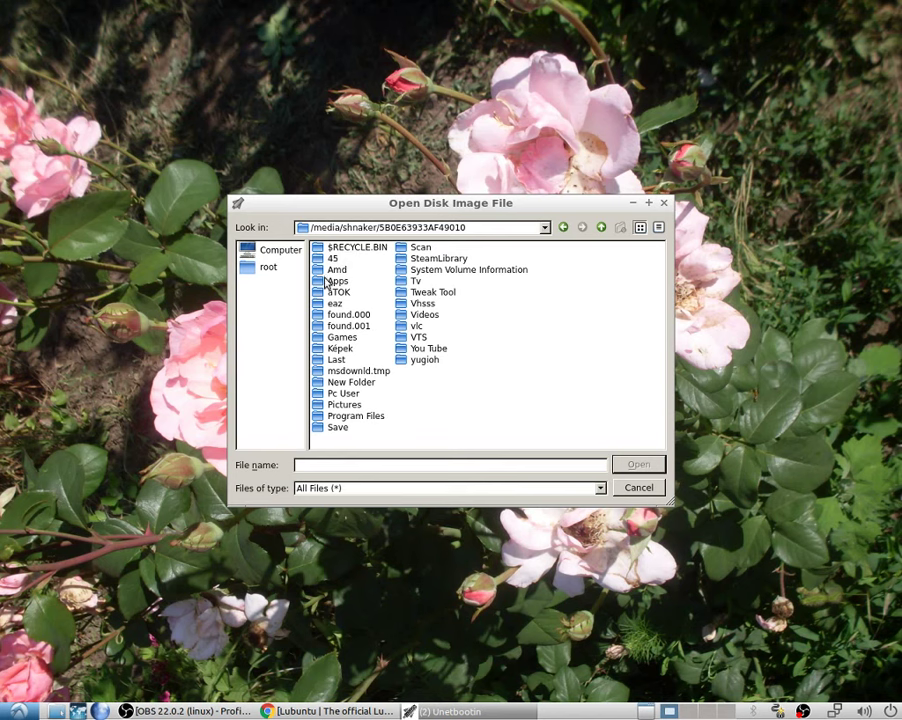
{"action": "double_click", "coordinate": [330, 282]}
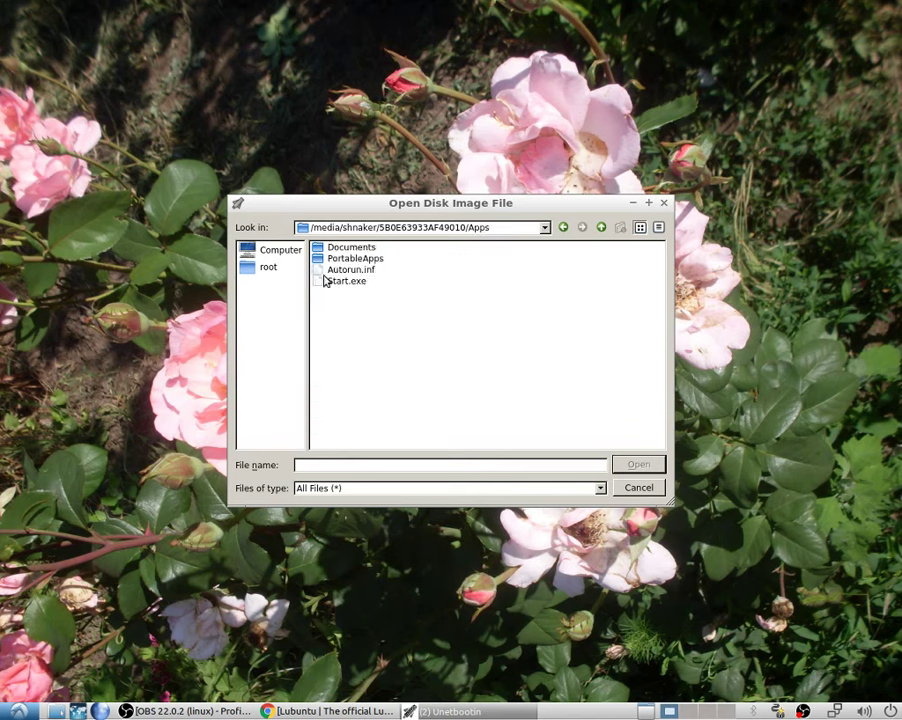
{"action": "left_click", "coordinate": [561, 229]}
{"action": "double_click", "coordinate": [336, 276]}
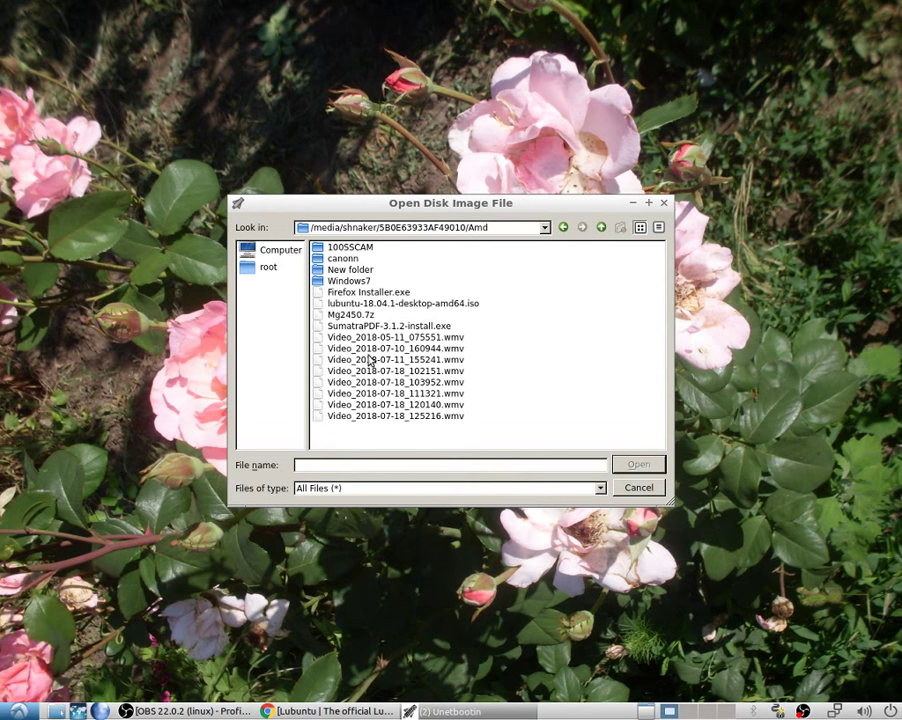
Load lubuntu-18.04.1-desktop-amd64.iso from the Amd folder as the disk image
{"action": "left_click", "coordinate": [368, 303]}
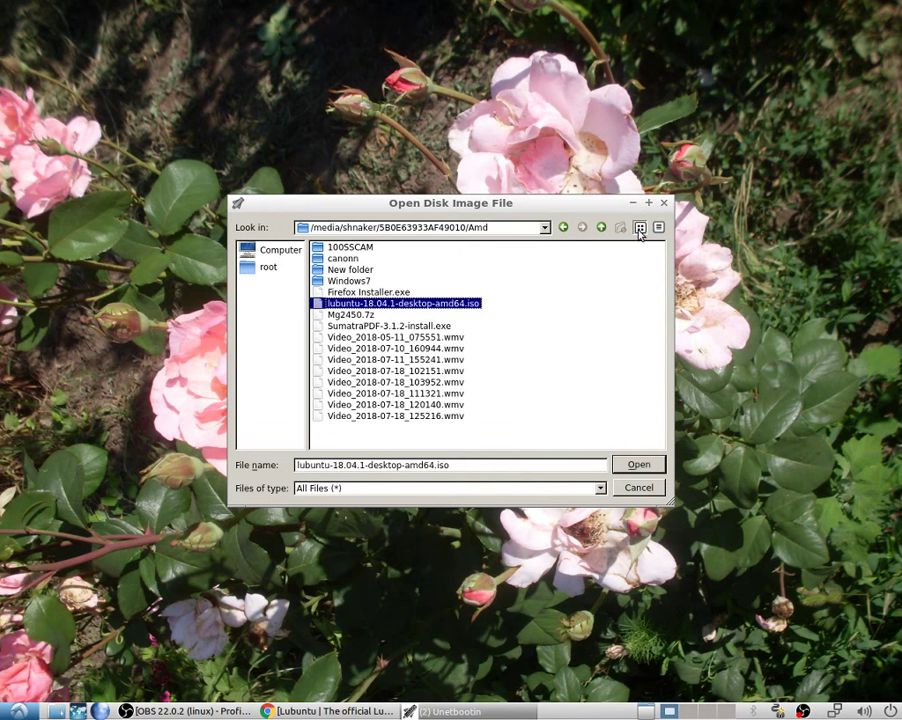
{"action": "left_click", "coordinate": [638, 466]}
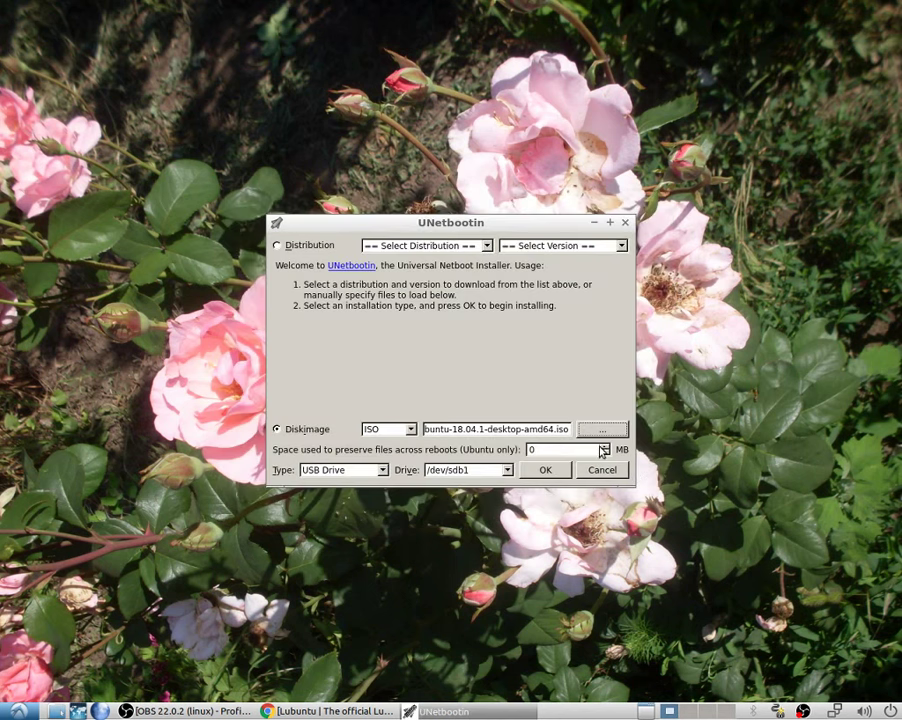
{"action": "key", "text": "super"}
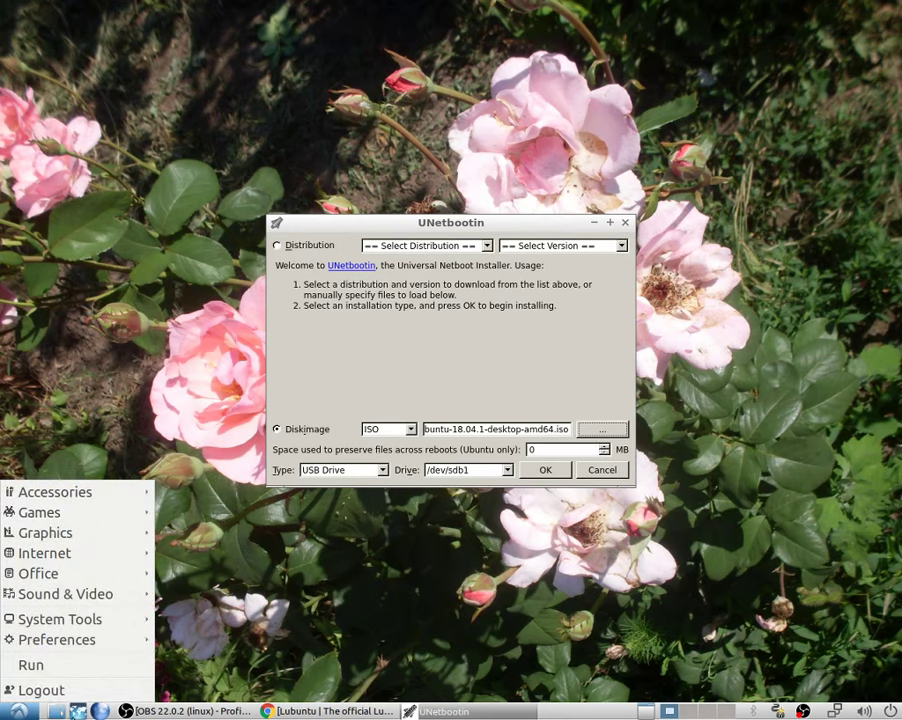
{"action": "key", "text": "Escape"}
Switch to the file manager and look over the contents and available actions of the 16 GB volume
{"action": "left_click", "coordinate": [57, 711]}
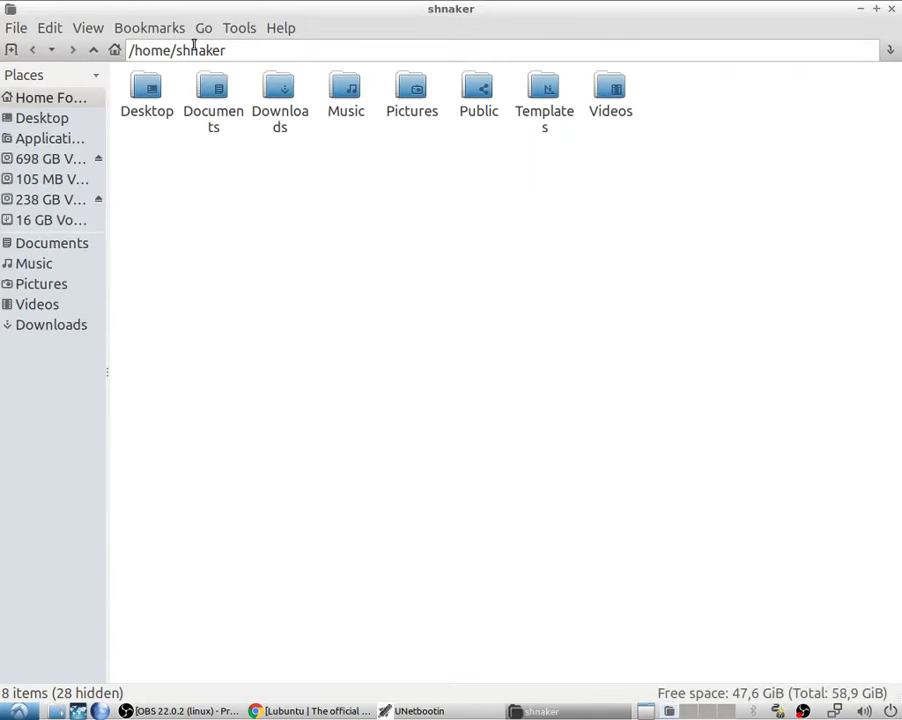
{"action": "left_click", "coordinate": [38, 224]}
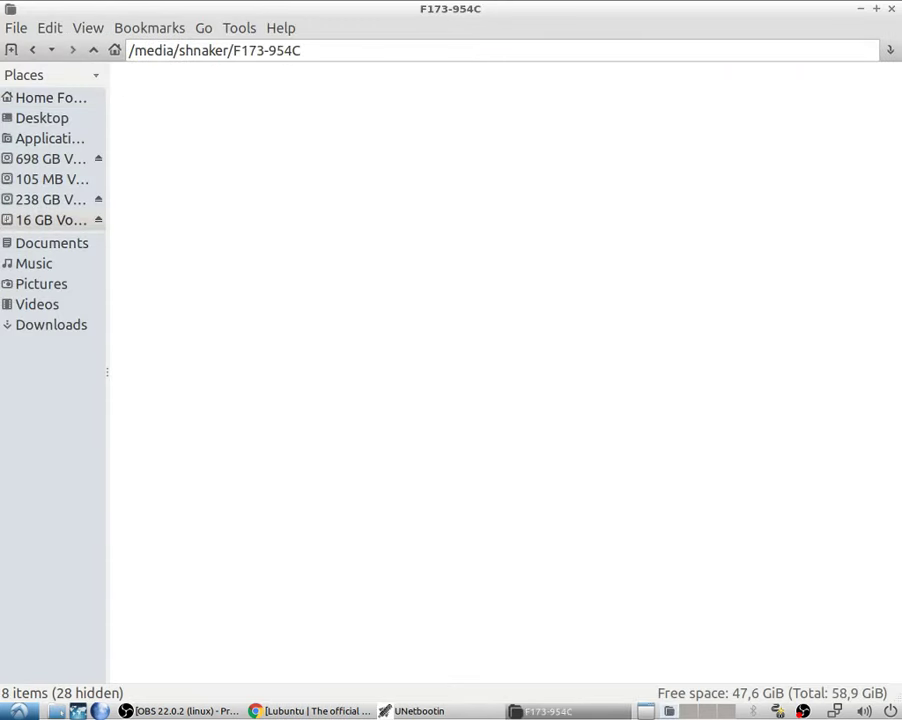
{"action": "right_click", "coordinate": [38, 227]}
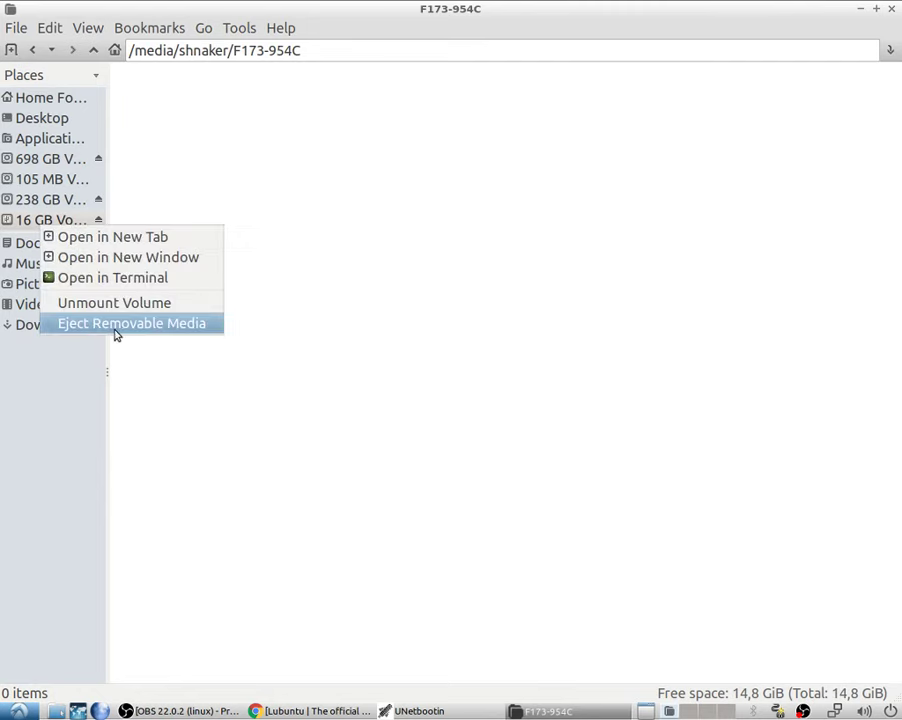
{"action": "right_click", "coordinate": [33, 218]}
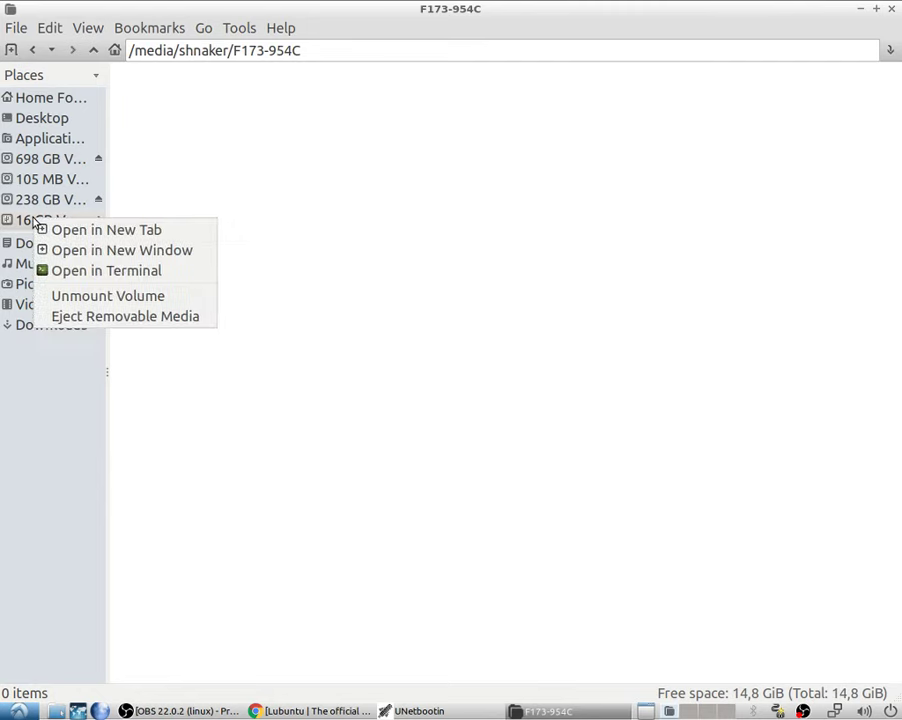
{"action": "left_click", "coordinate": [584, 219]}
Try to run the command "disk" from the Run dialog
{"action": "left_click", "coordinate": [18, 711]}
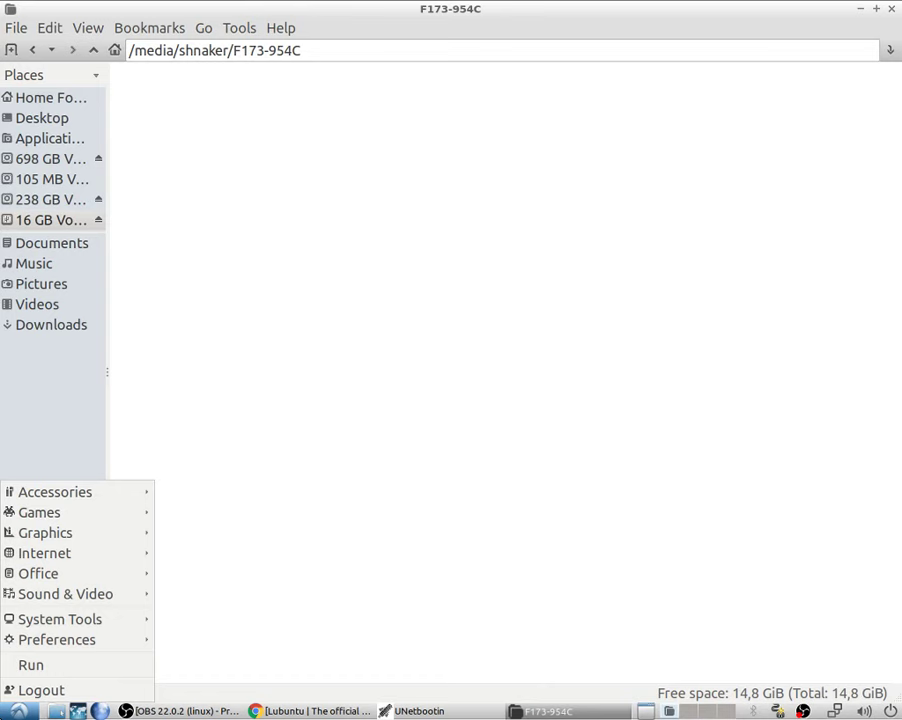
{"action": "left_click", "coordinate": [97, 664]}
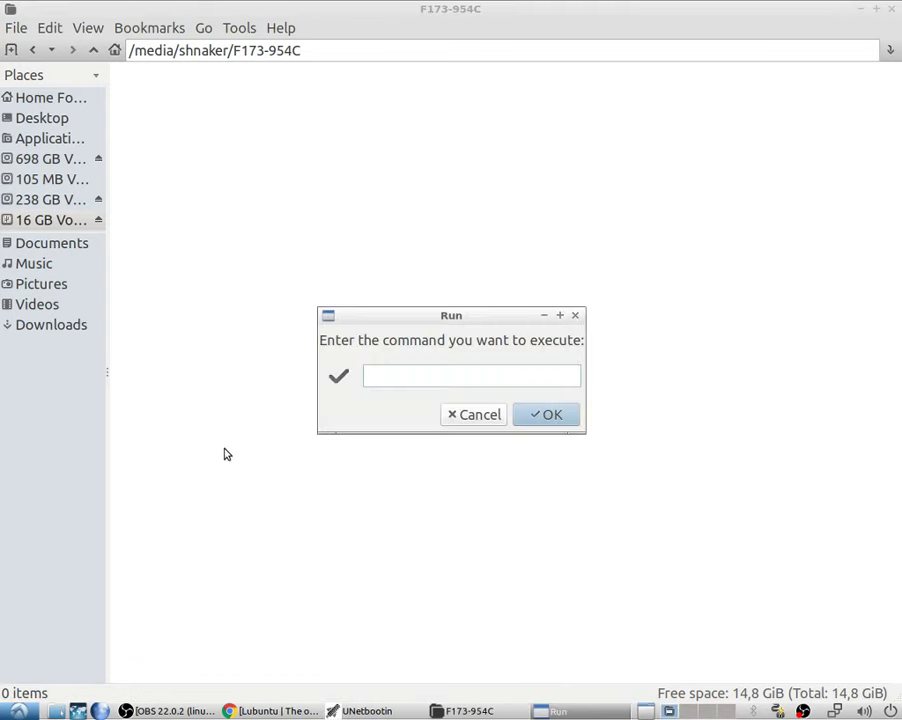
{"action": "type", "text": "dis"}
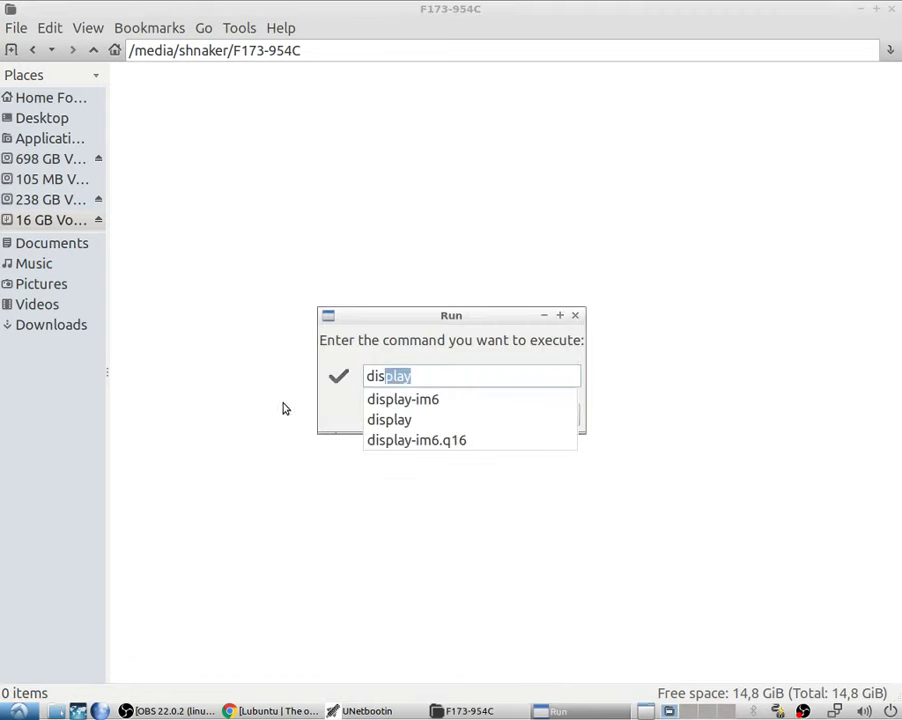
{"action": "type", "text": "k"}
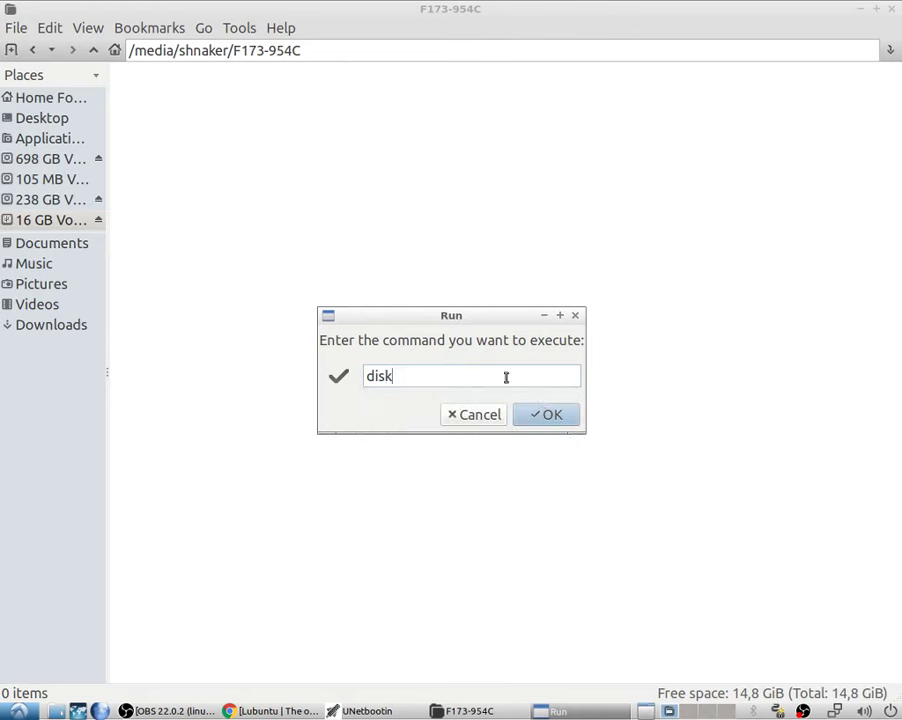
{"action": "left_click", "coordinate": [534, 412]}
{"action": "left_click", "coordinate": [672, 420]}
{"action": "left_click", "coordinate": [576, 317]}
Open the Disks utility, check the 16 GB drive's device and partition details, and close the utility
{"action": "key", "text": "super"}
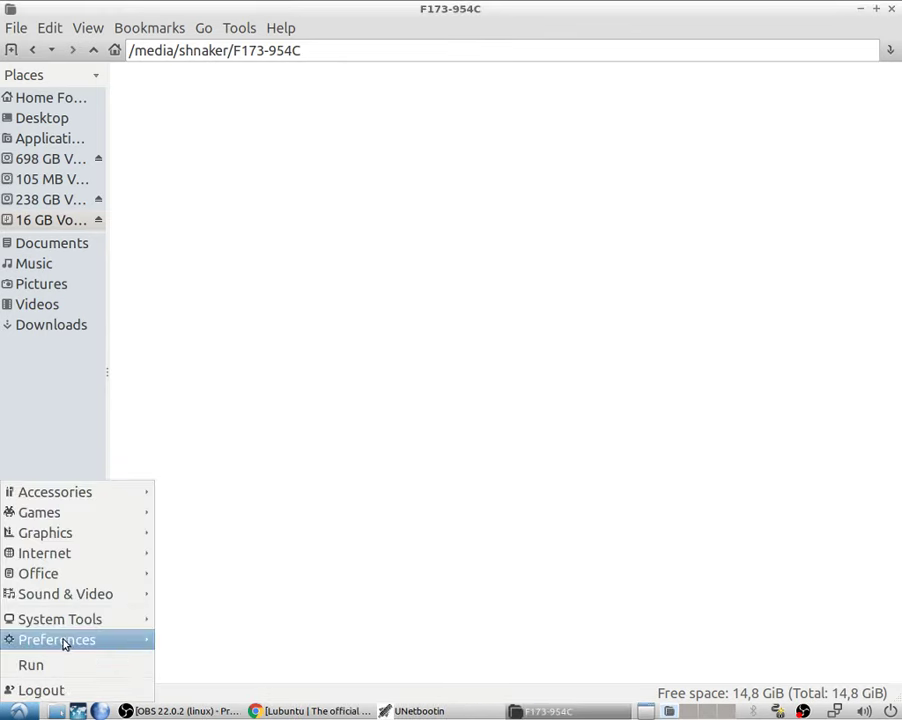
{"action": "mouse_move", "coordinate": [73, 625]}
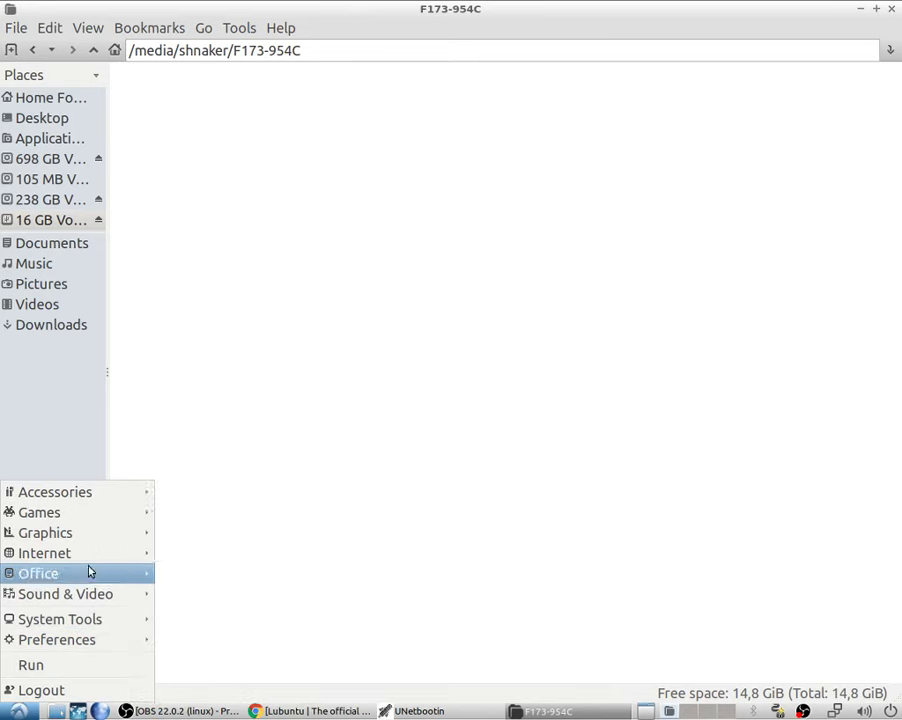
{"action": "mouse_move", "coordinate": [62, 494]}
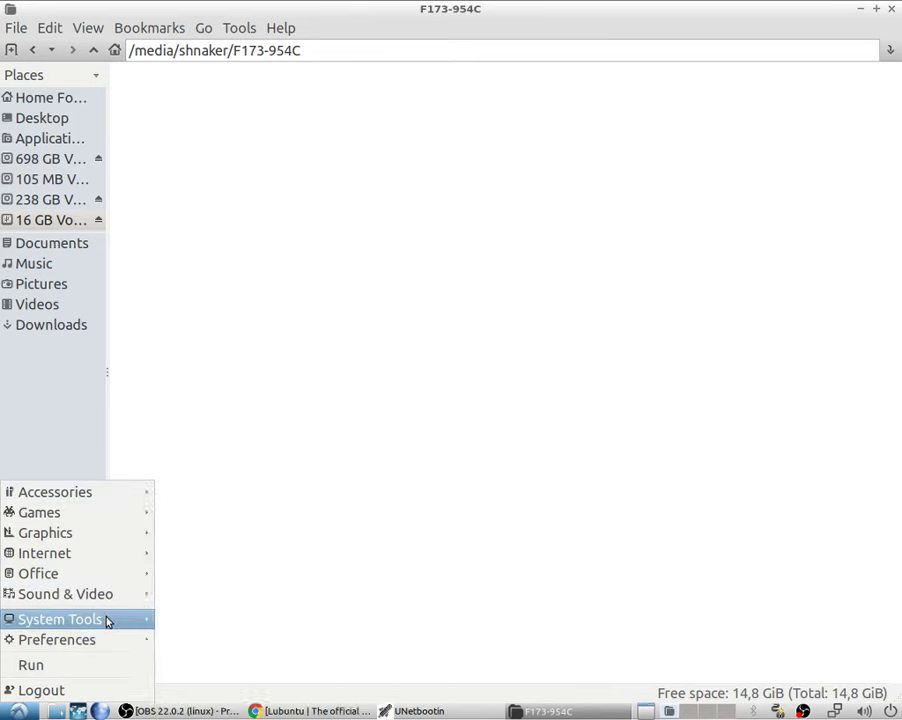
{"action": "mouse_move", "coordinate": [107, 619]}
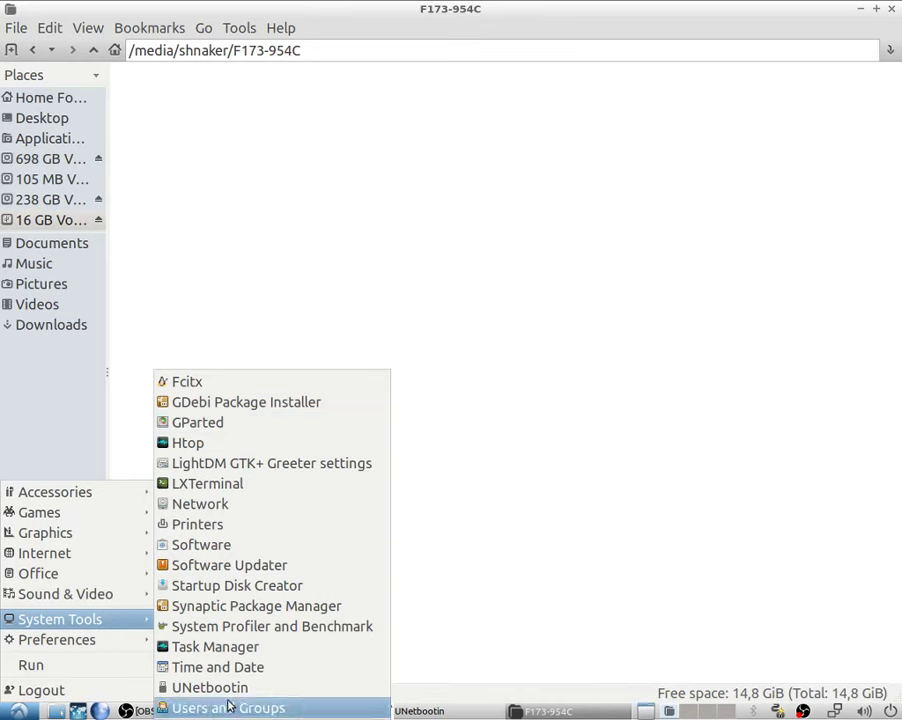
{"action": "mouse_move", "coordinate": [121, 638]}
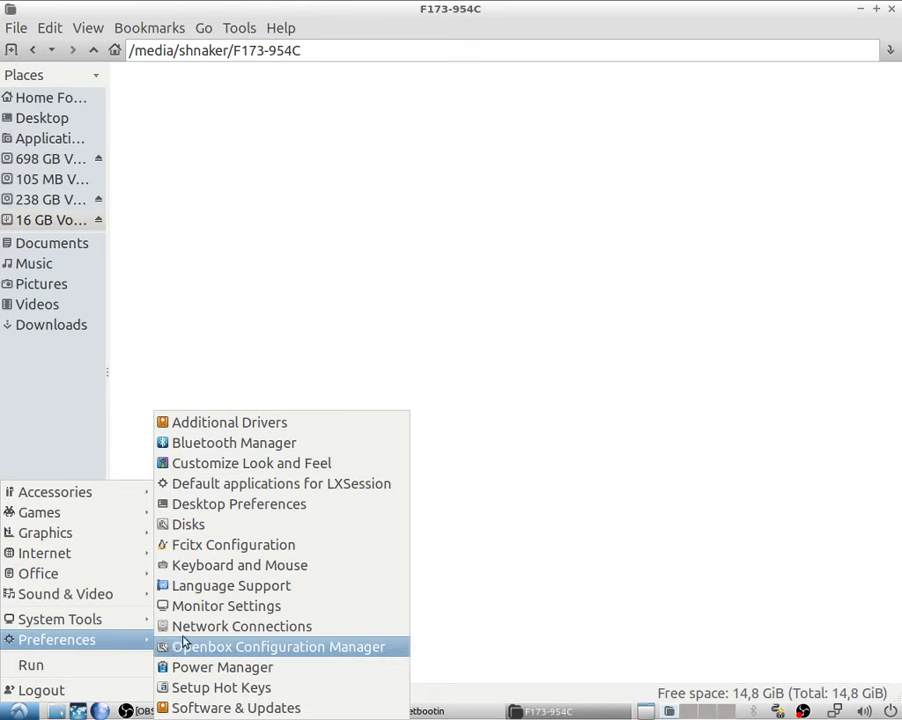
{"action": "left_click", "coordinate": [243, 526]}
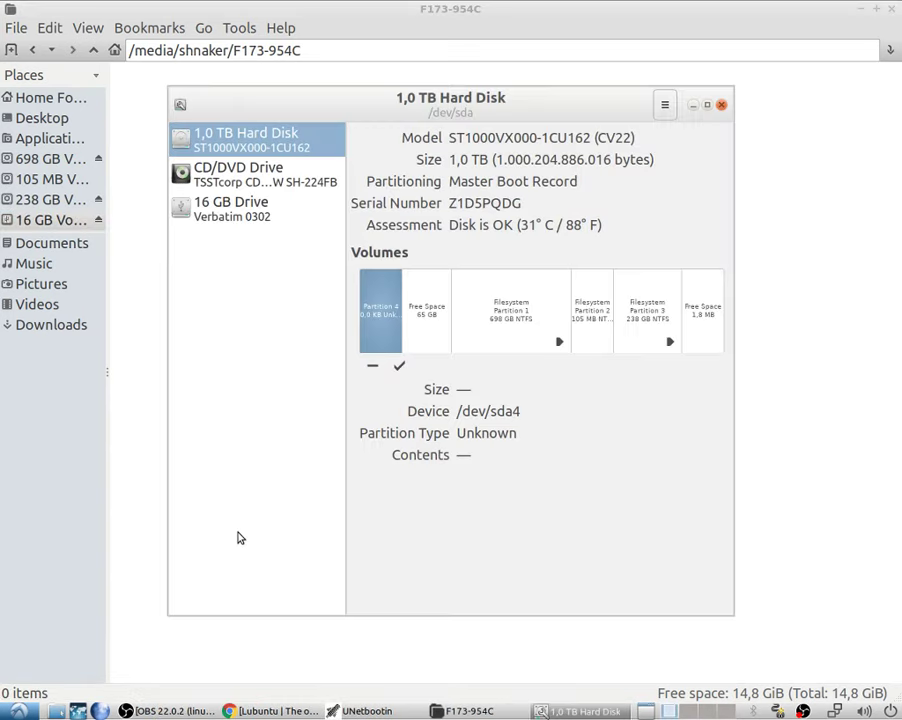
{"action": "left_click", "coordinate": [214, 209]}
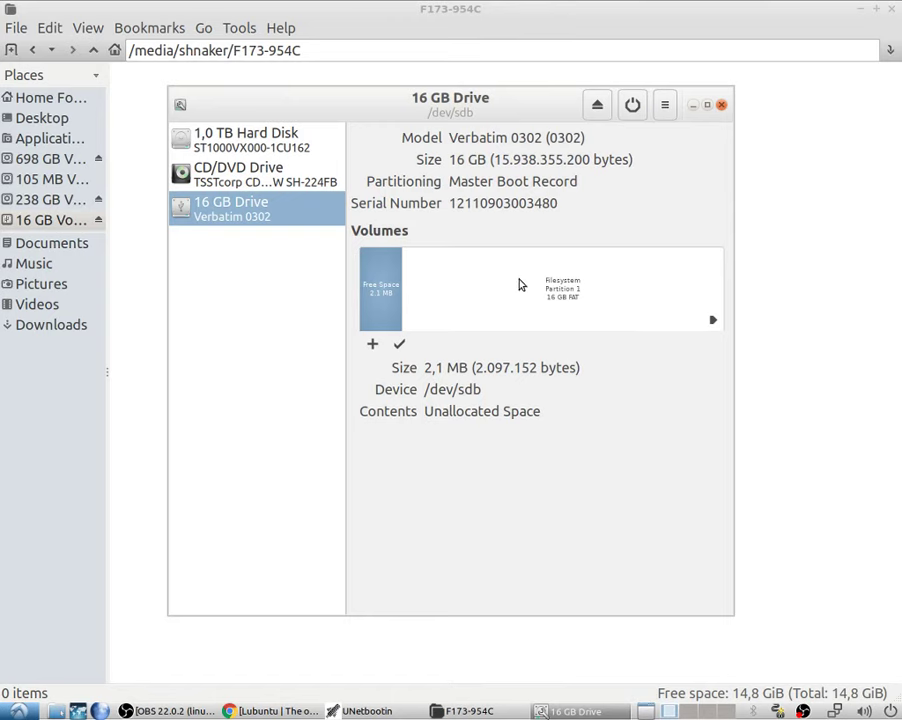
{"action": "left_click", "coordinate": [720, 106]}
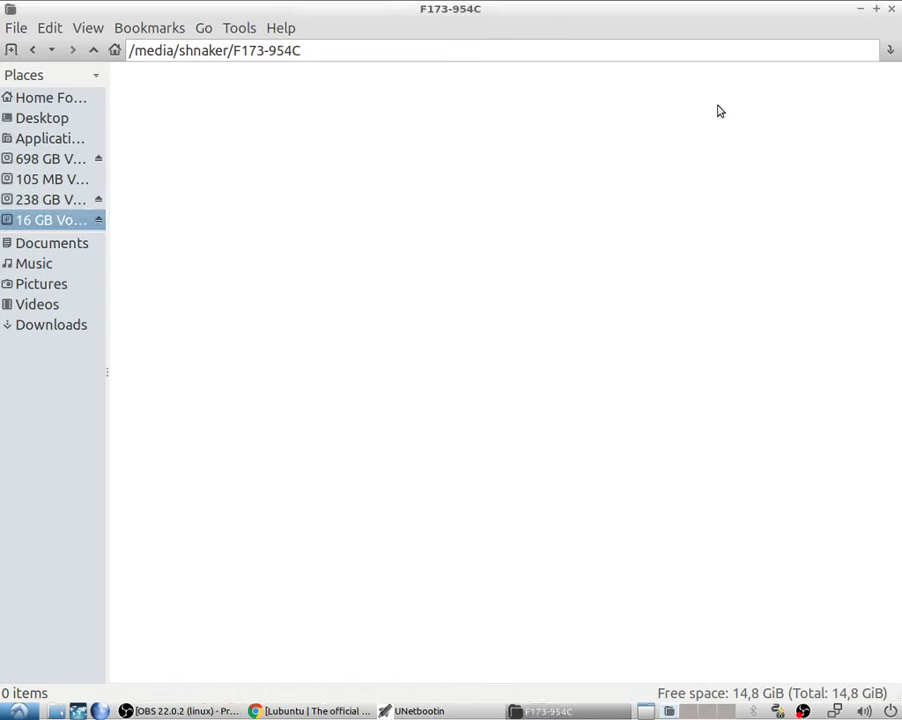
Return to UNetbootin, set the space preserved across reboots to 4500 MB and start the installation to USB drive /dev/sdb1
{"action": "left_click", "coordinate": [445, 711]}
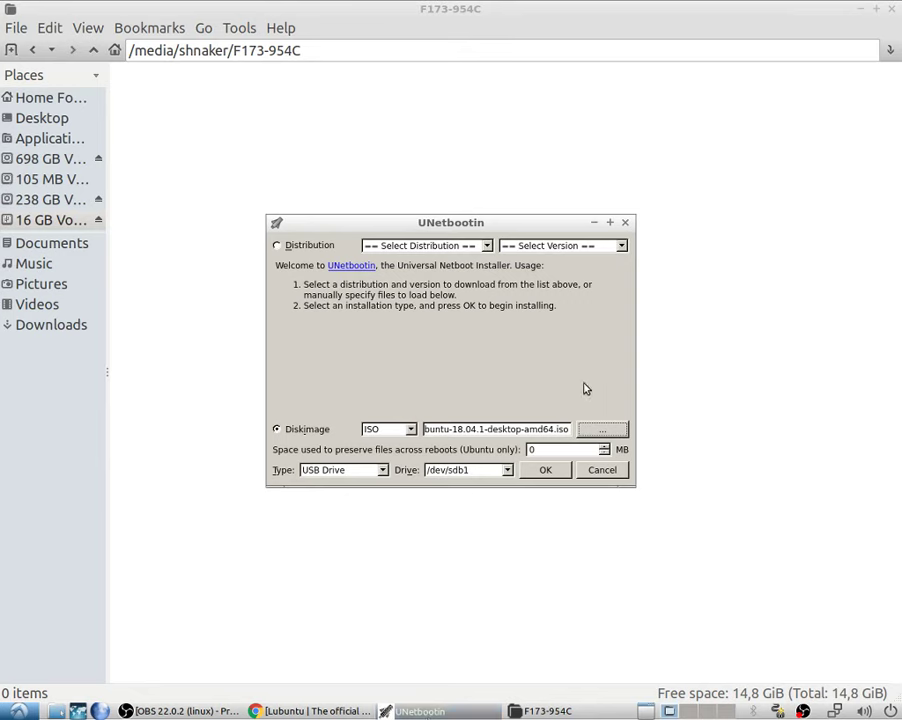
{"action": "left_click", "coordinate": [592, 450]}
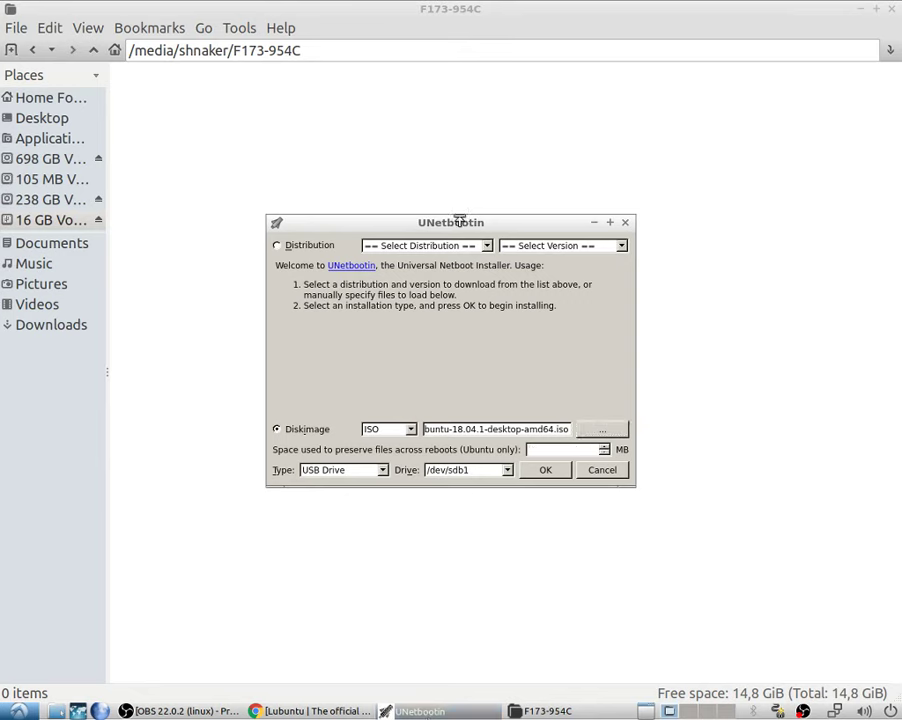
{"action": "left_click", "coordinate": [18, 711]}
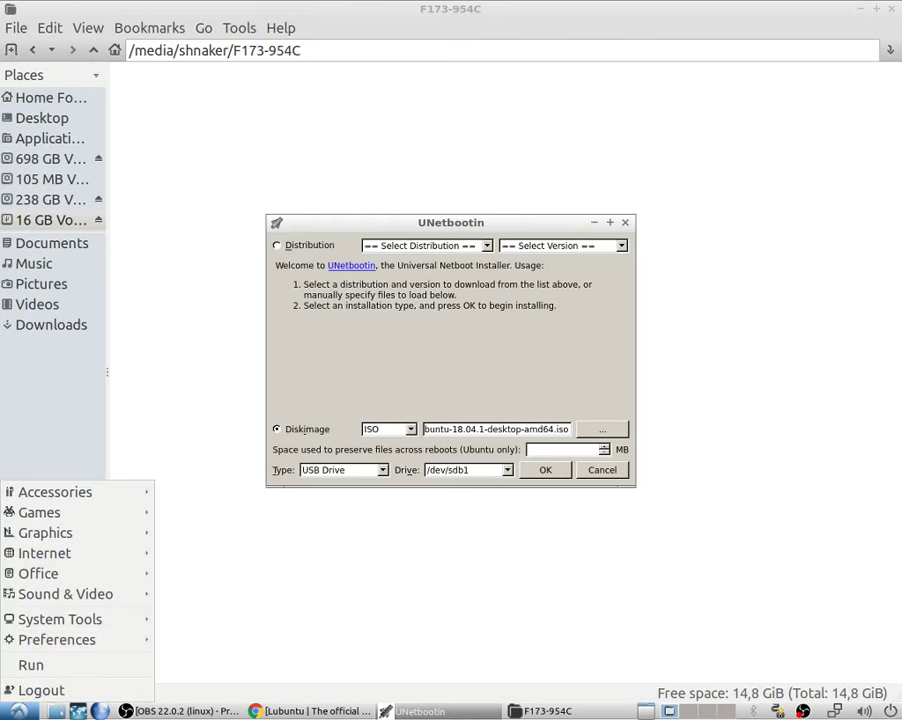
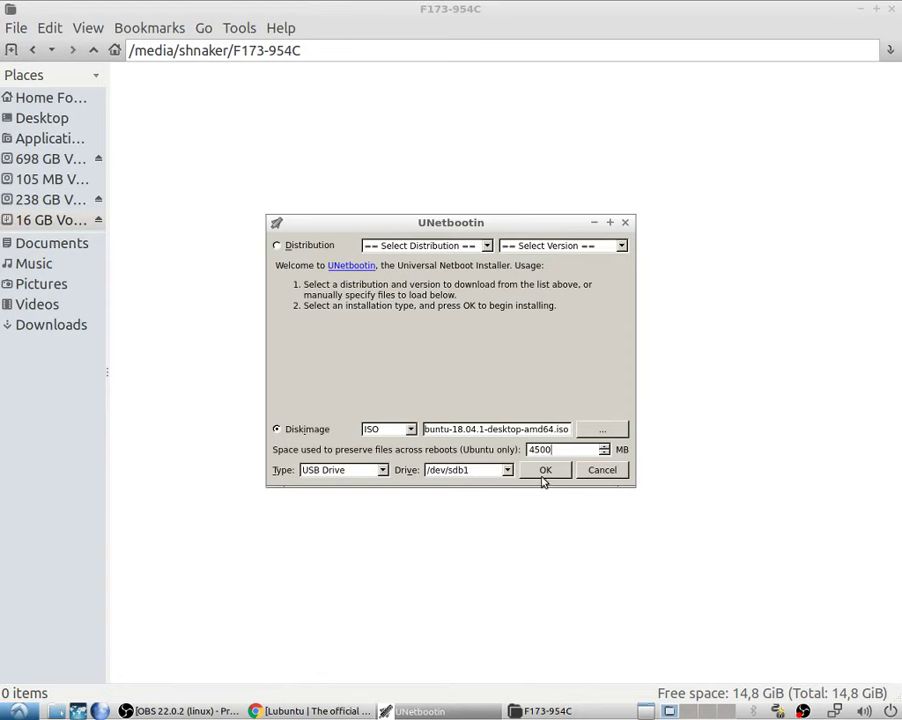
{"action": "left_click", "coordinate": [543, 478]}
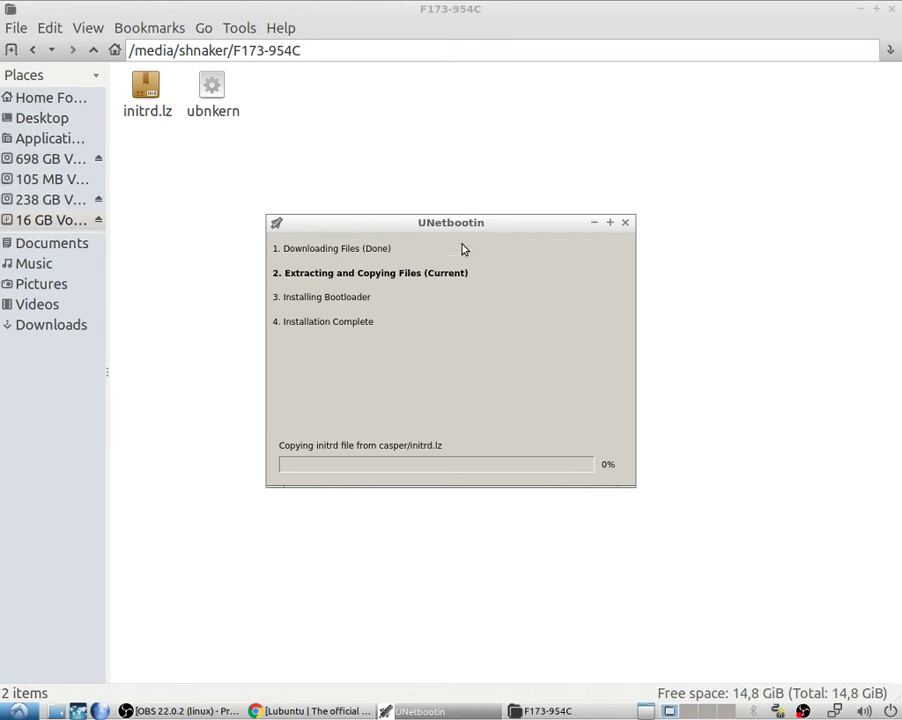
Minimize the F173-954C file manager window and move the UNetbootin progress window to the desktop's upper-left corner
{"action": "left_click_drag", "start_coordinate": [474, 232], "coordinate": [464, 203]}
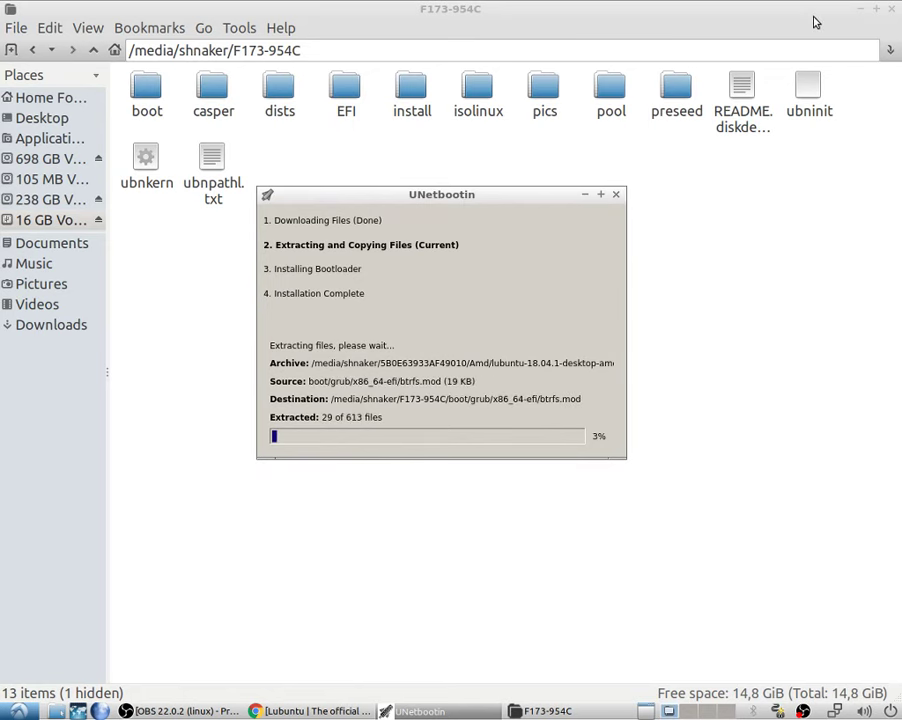
{"action": "left_click", "coordinate": [861, 10]}
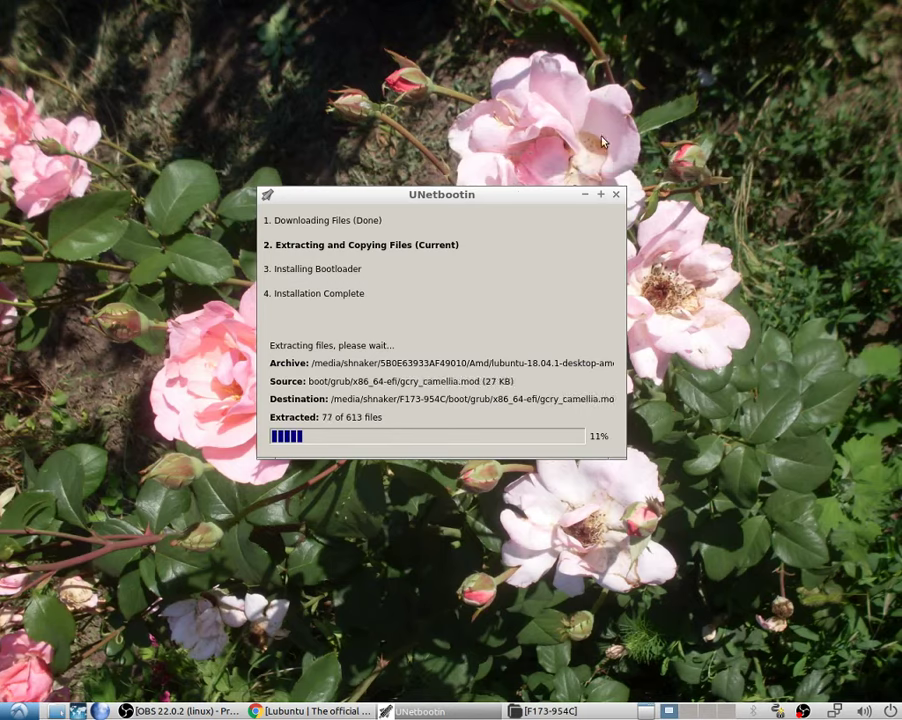
{"action": "left_click_drag", "start_coordinate": [514, 195], "coordinate": [340, 22]}
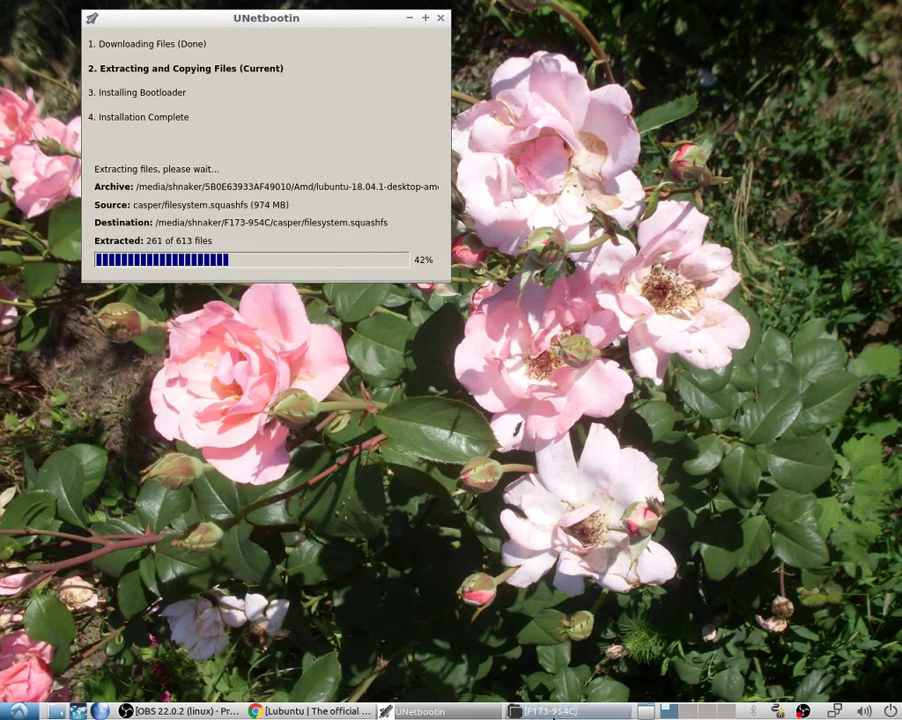
Switch to Chrome and browse the Tips'n'Tricks page on lubuntu.me
{"action": "left_click", "coordinate": [330, 711]}
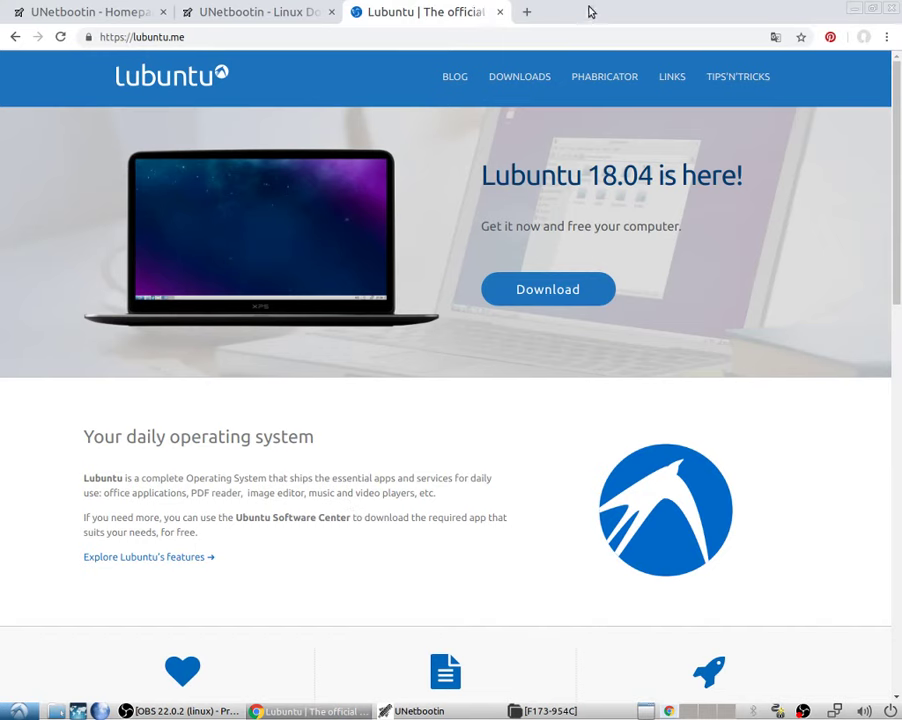
{"action": "left_click", "coordinate": [736, 82]}
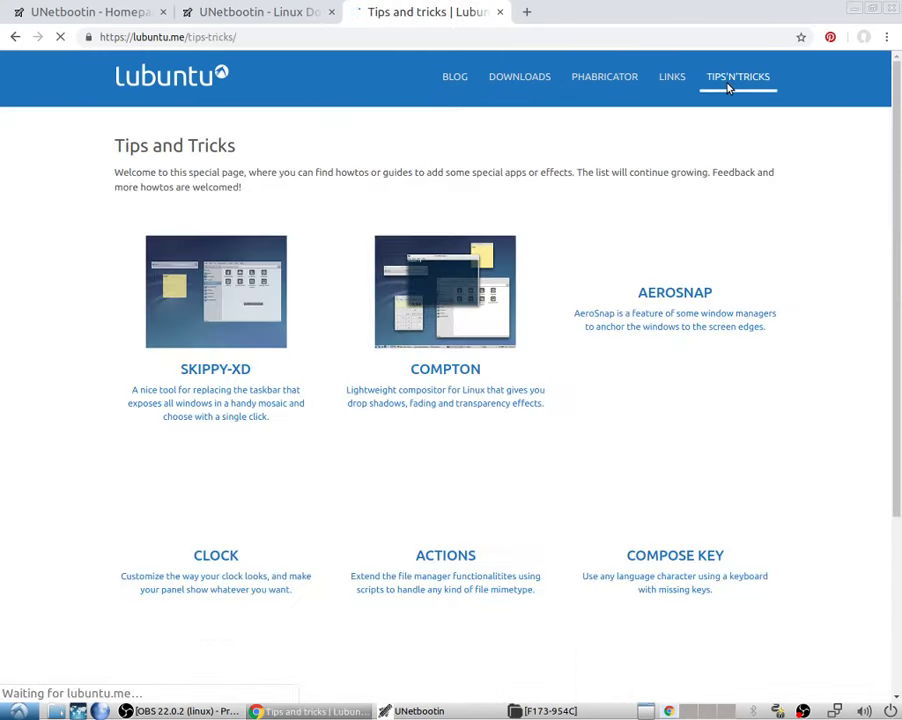
{"action": "scroll", "coordinate": [417, 422], "scroll_direction": "down", "scroll_amount": 3}
{"action": "scroll", "coordinate": [417, 422], "scroll_direction": "down", "scroll_amount": 2}
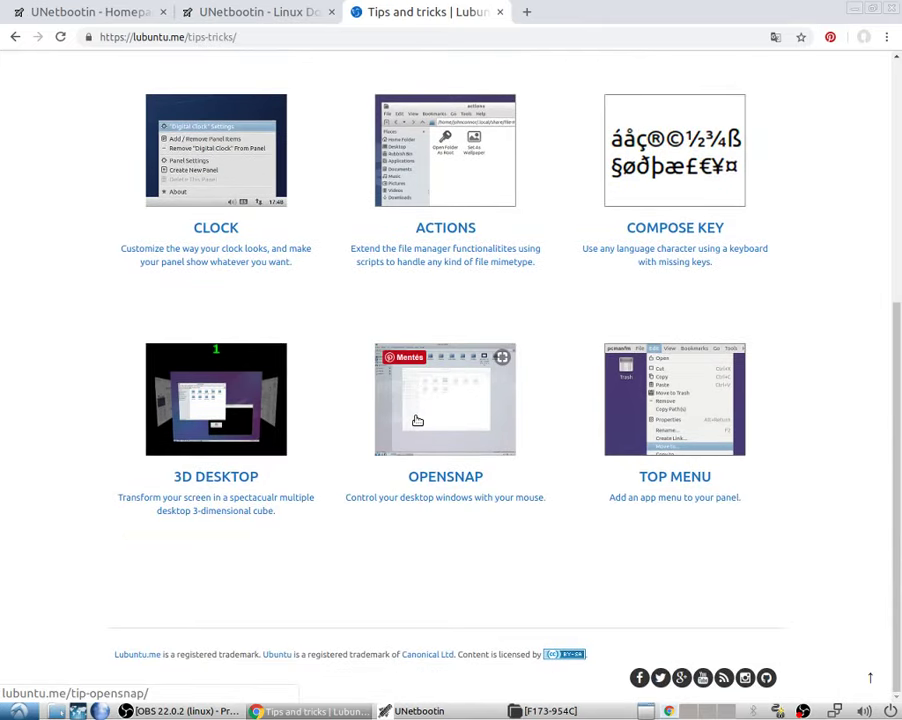
{"action": "scroll", "coordinate": [417, 421], "scroll_direction": "up", "scroll_amount": 5}
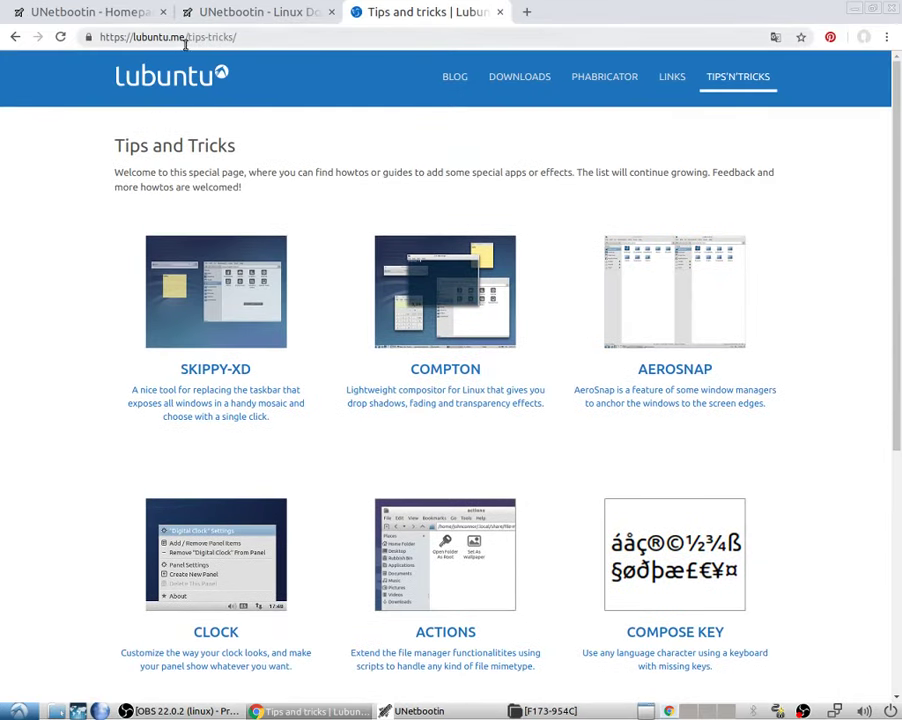
Bring up the OBS window to check the recording and minimize it again
{"action": "left_click", "coordinate": [200, 711]}
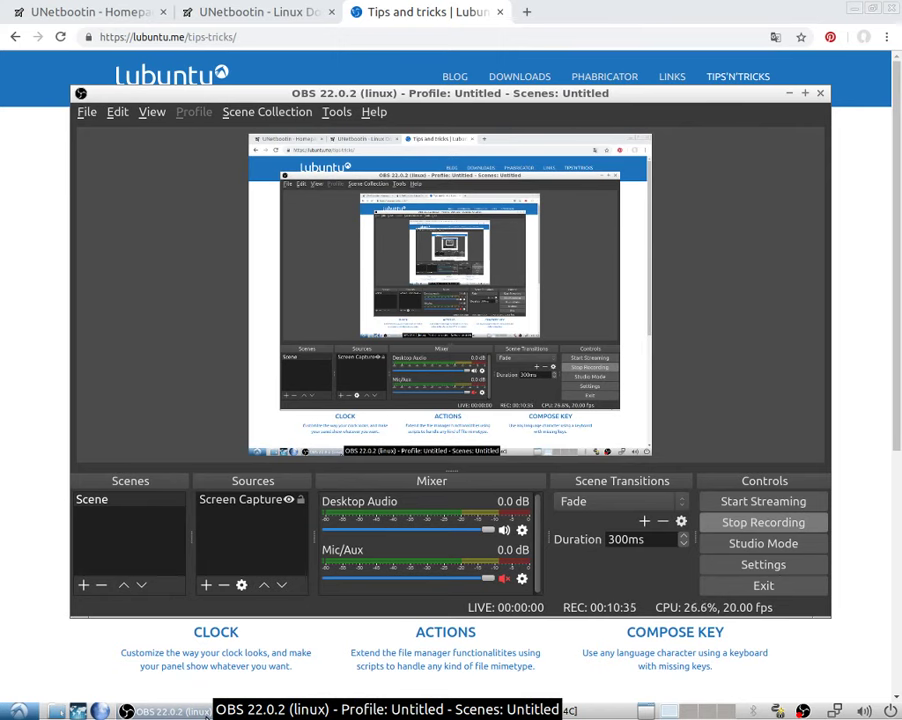
{"action": "left_click", "coordinate": [790, 93]}
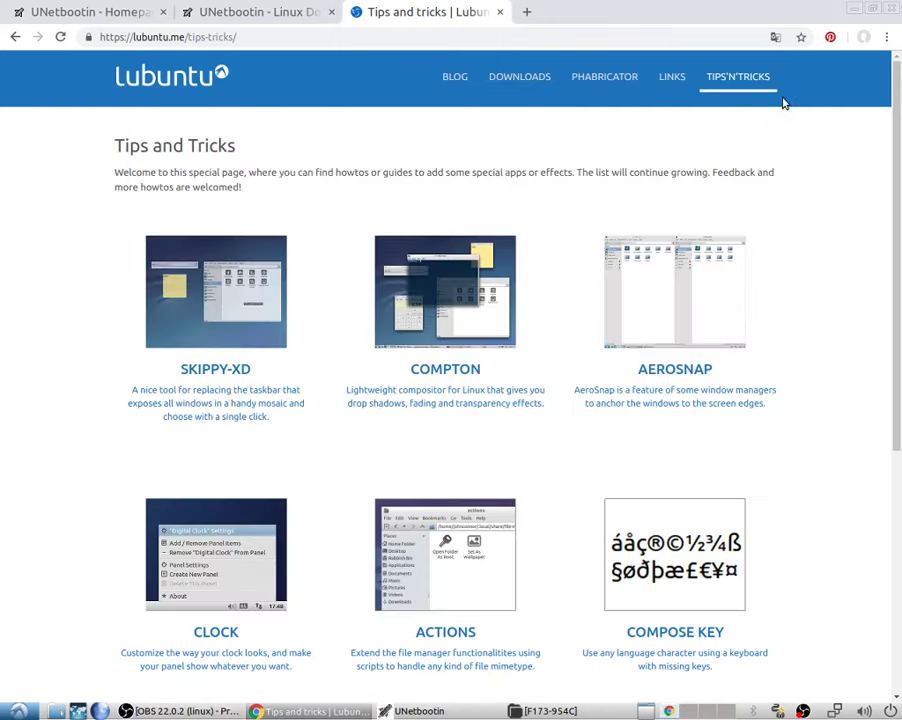
Skim the Lubuntu Tips and Tricks guides again and switch to the UNetbootin Downloads for Linux page
{"action": "scroll", "coordinate": [372, 487], "scroll_direction": "down", "scroll_amount": 5}
{"action": "scroll", "coordinate": [372, 487], "scroll_direction": "up", "scroll_amount": 4}
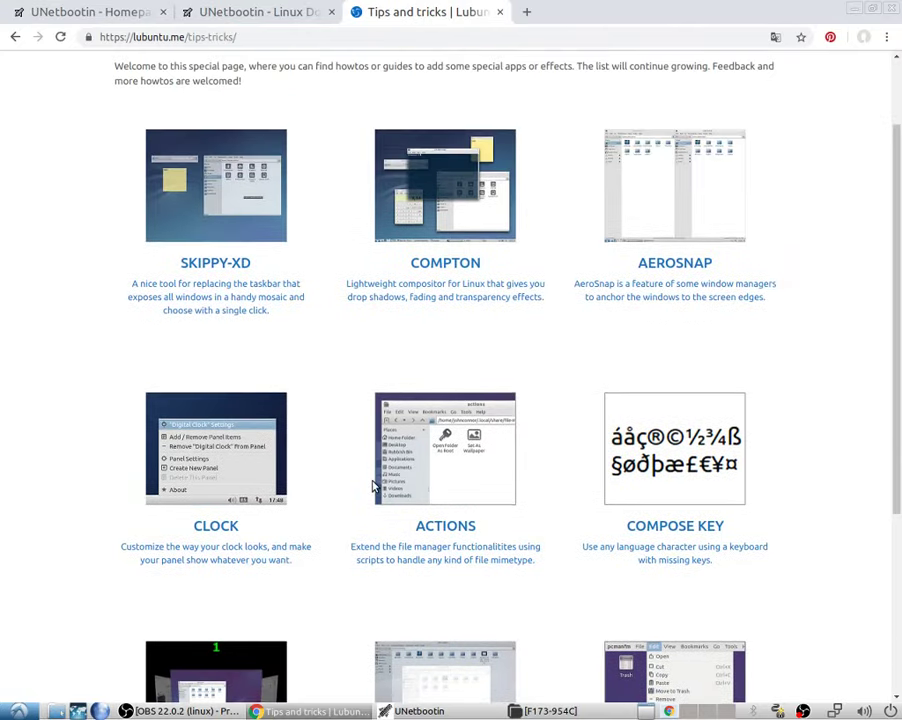
{"action": "scroll", "coordinate": [372, 487], "scroll_direction": "up", "scroll_amount": 2}
{"action": "left_click", "coordinate": [264, 9]}
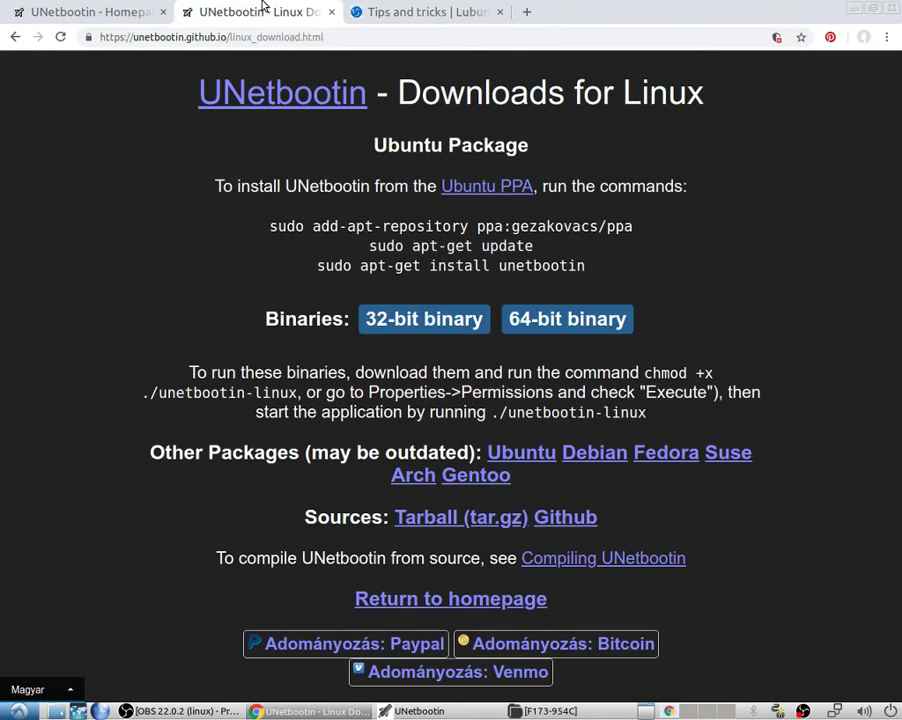
Close both UNetbootin web pages, keeping only the Lubuntu Tips and tricks page open, and minimize Chrome
{"action": "middle_click", "coordinate": [312, 14]}
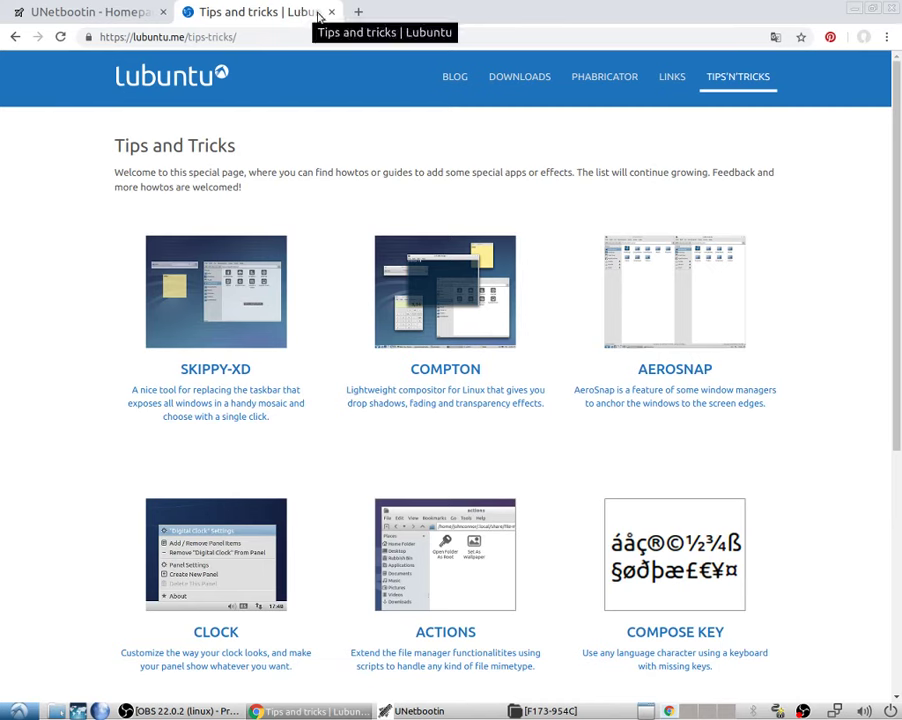
{"action": "left_click", "coordinate": [162, 12]}
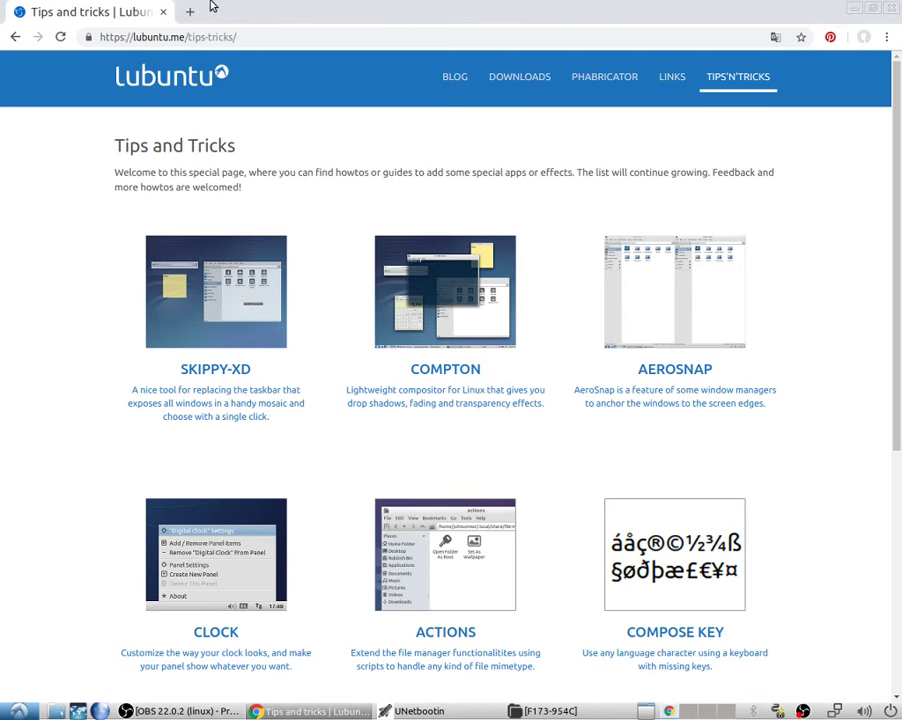
{"action": "left_click", "coordinate": [854, 8]}
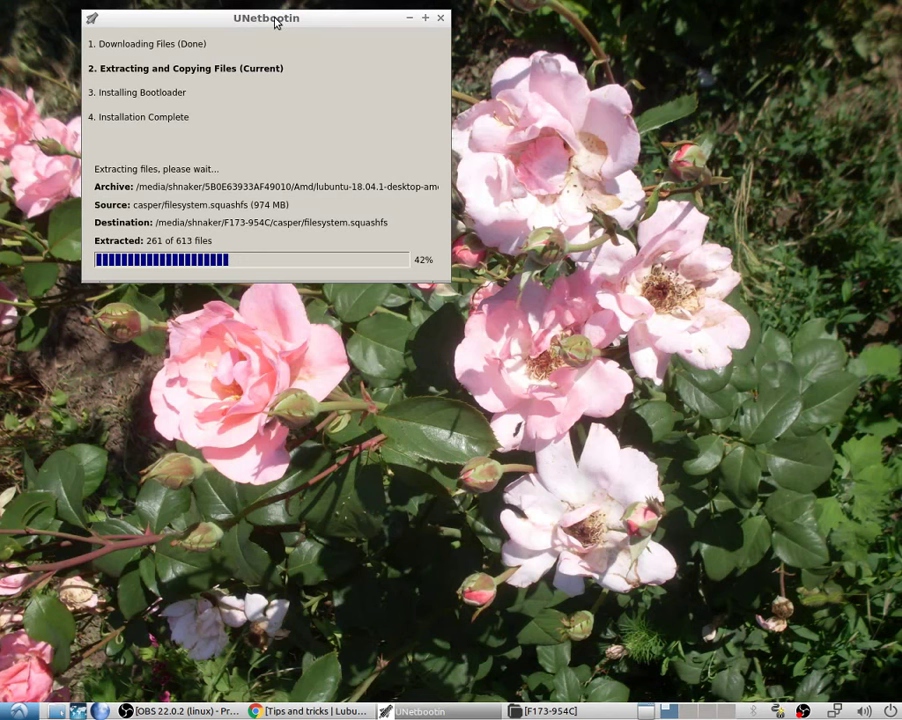
Move the UNetbootin progress window up against the desktop's upper edge, then maximize it and restore its size
{"action": "mouse_move", "coordinate": [272, 18]}
{"action": "left_mouse_down"}
{"action": "mouse_move", "coordinate": [444, 499]}
{"action": "mouse_move", "coordinate": [242, 73]}
{"action": "mouse_move", "coordinate": [260, 10]}
{"action": "left_mouse_up"}
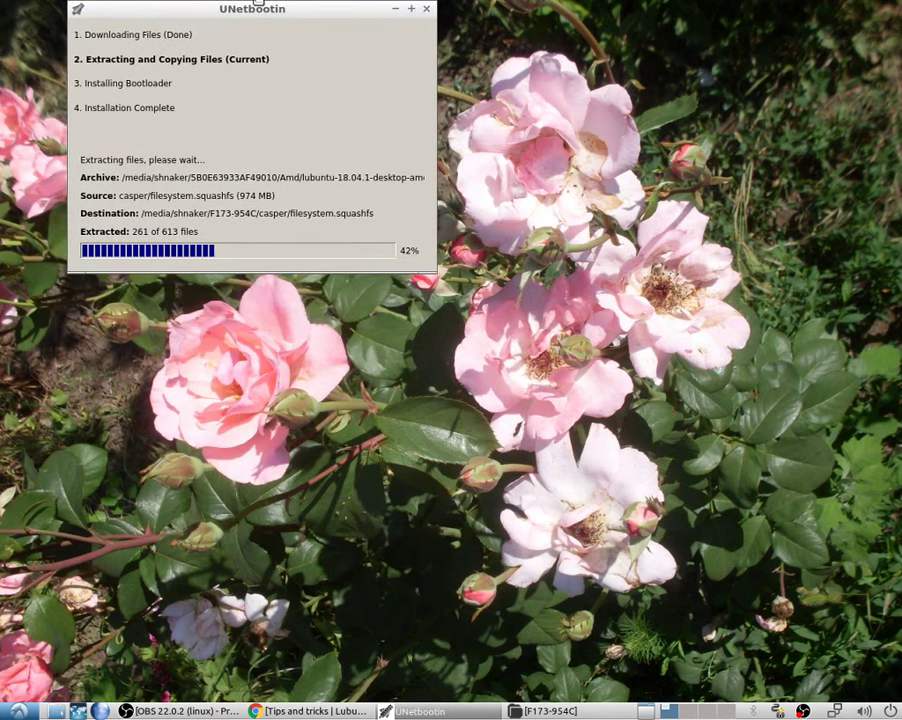
{"action": "left_click", "coordinate": [413, 9]}
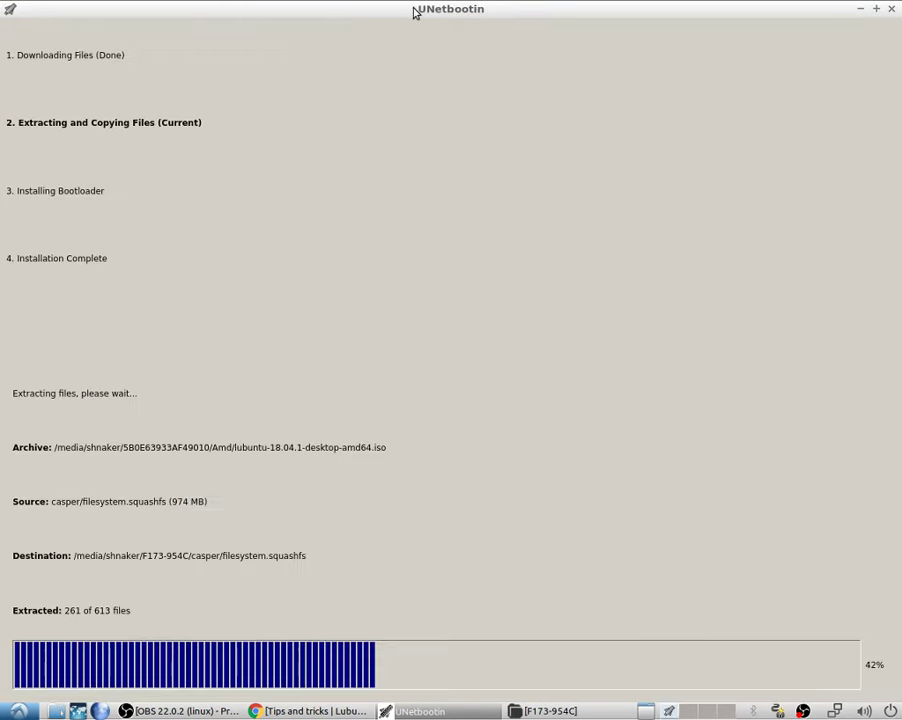
{"action": "left_click", "coordinate": [878, 10]}
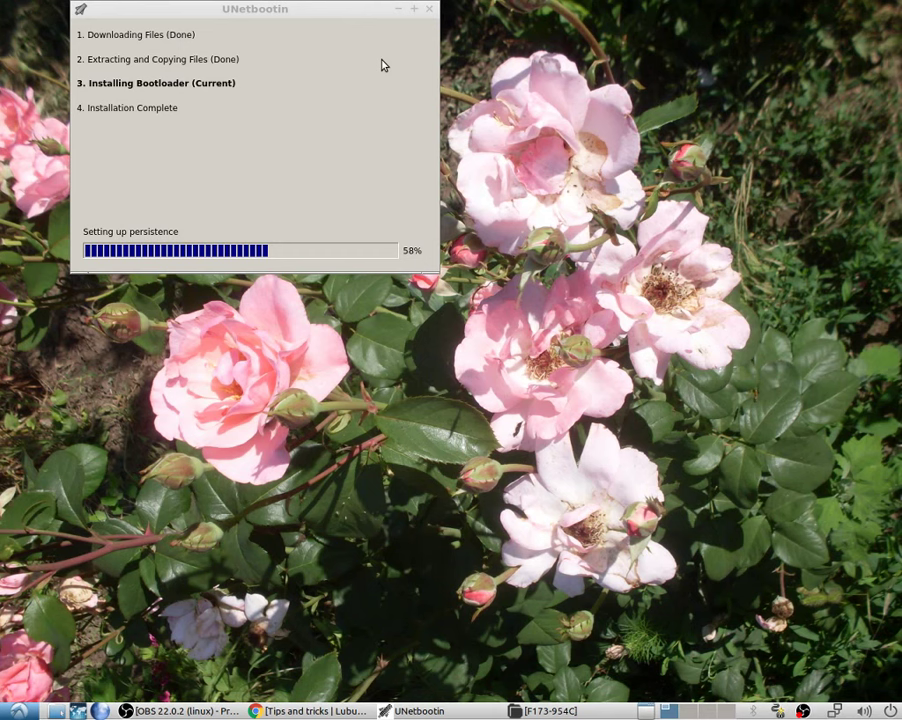
Open a new file manager window, view the files on the 16 GB Volume, and minimize the window
{"action": "key", "text": "super"}
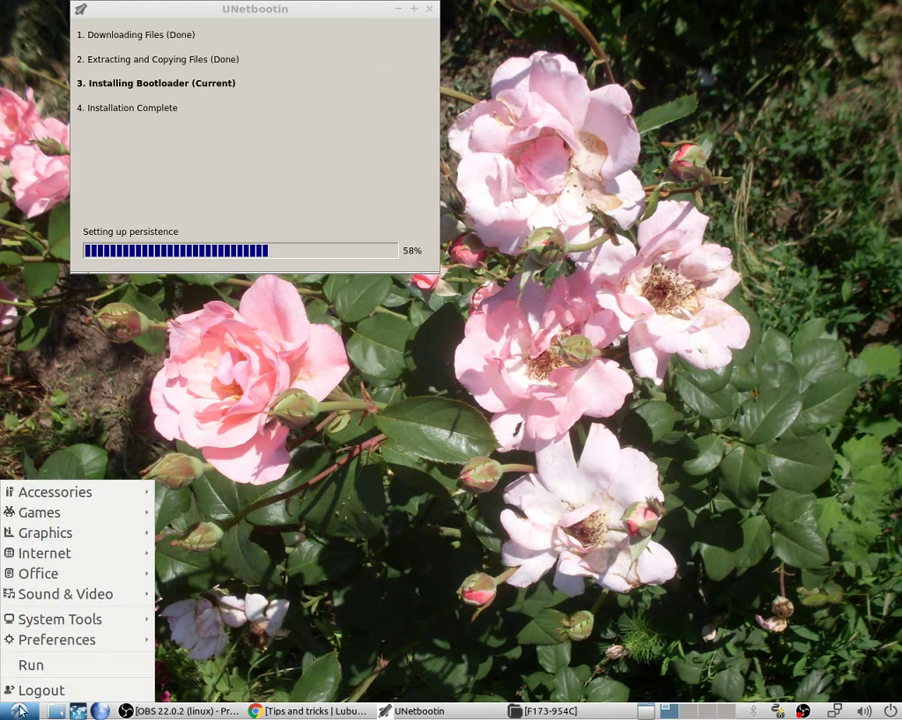
{"action": "left_click", "coordinate": [58, 713]}
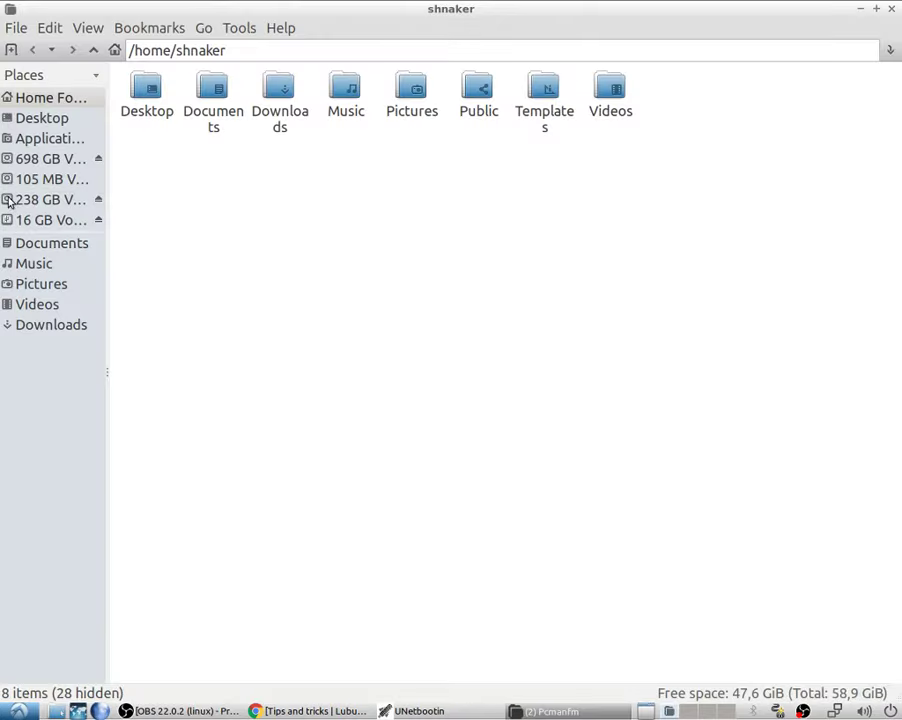
{"action": "left_click", "coordinate": [28, 224]}
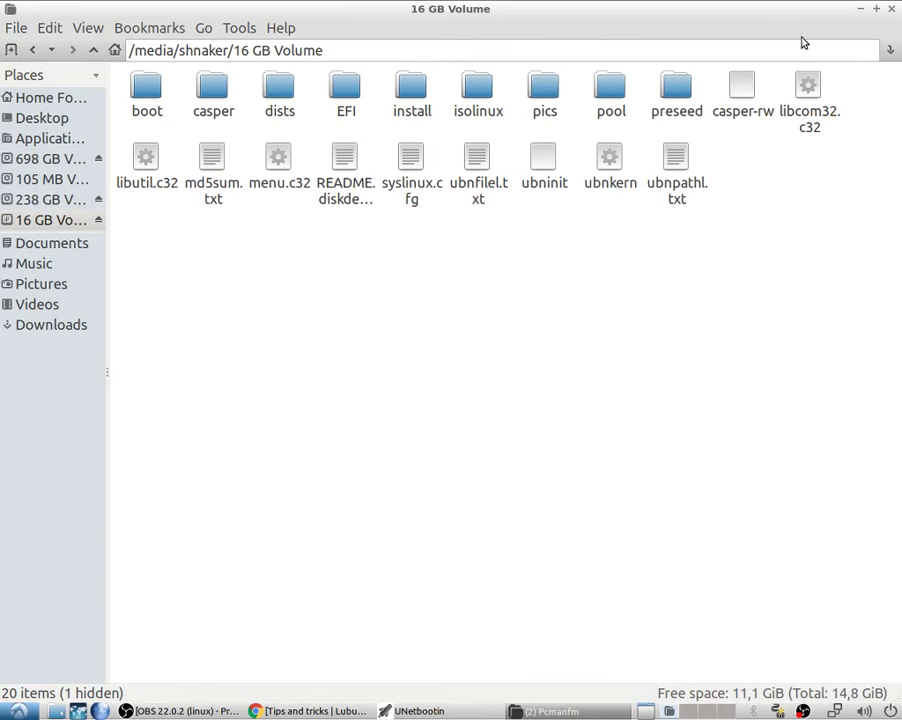
{"action": "left_click", "coordinate": [860, 10]}
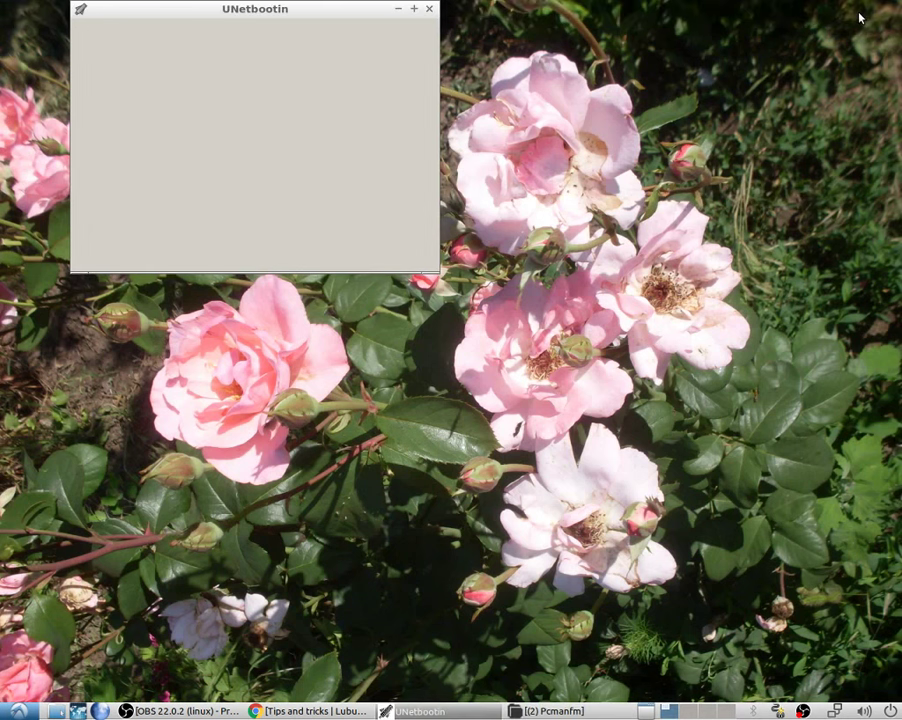
Move the UNetbootin window down toward the middle of the desktop and minimize it
{"action": "left_click_drag", "start_coordinate": [362, 12], "coordinate": [416, 199]}
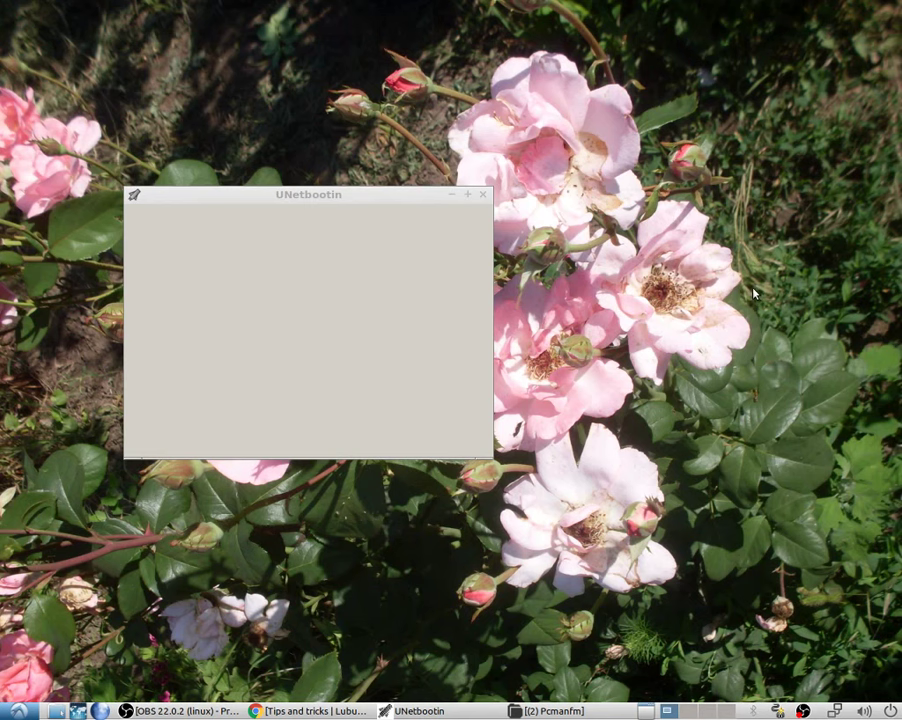
{"action": "left_click_drag", "start_coordinate": [362, 196], "coordinate": [386, 161]}
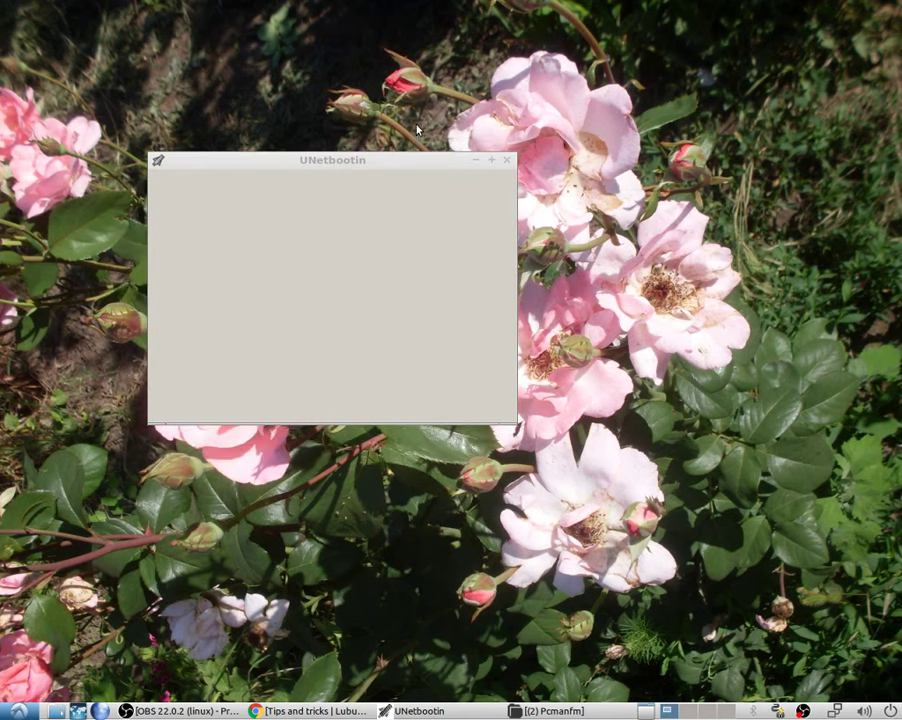
{"action": "left_click", "coordinate": [477, 160]}
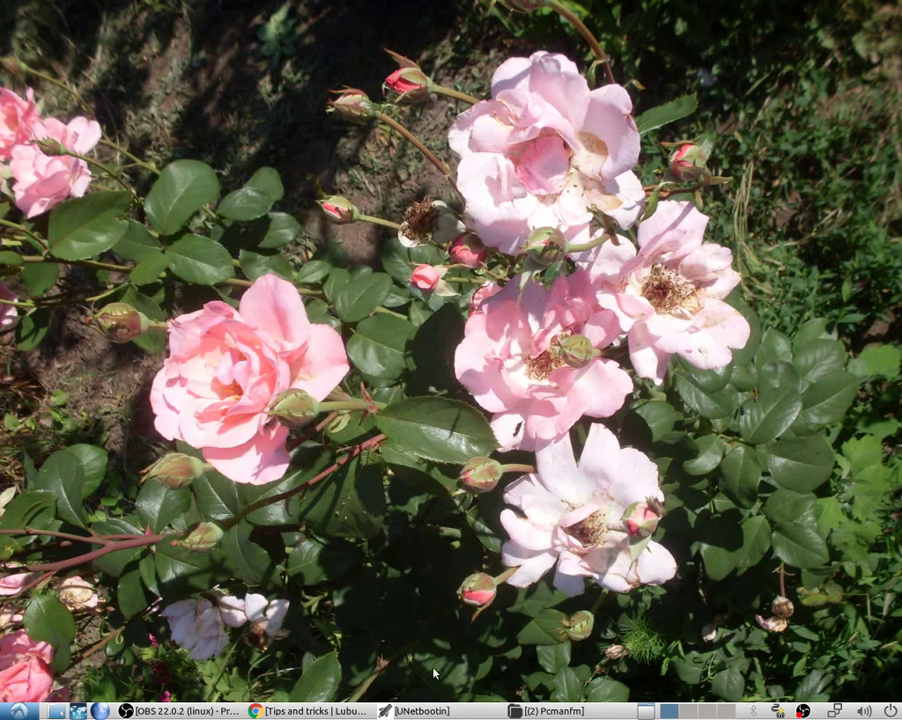
{"action": "left_click", "coordinate": [420, 711]}
{"action": "left_click", "coordinate": [420, 711]}
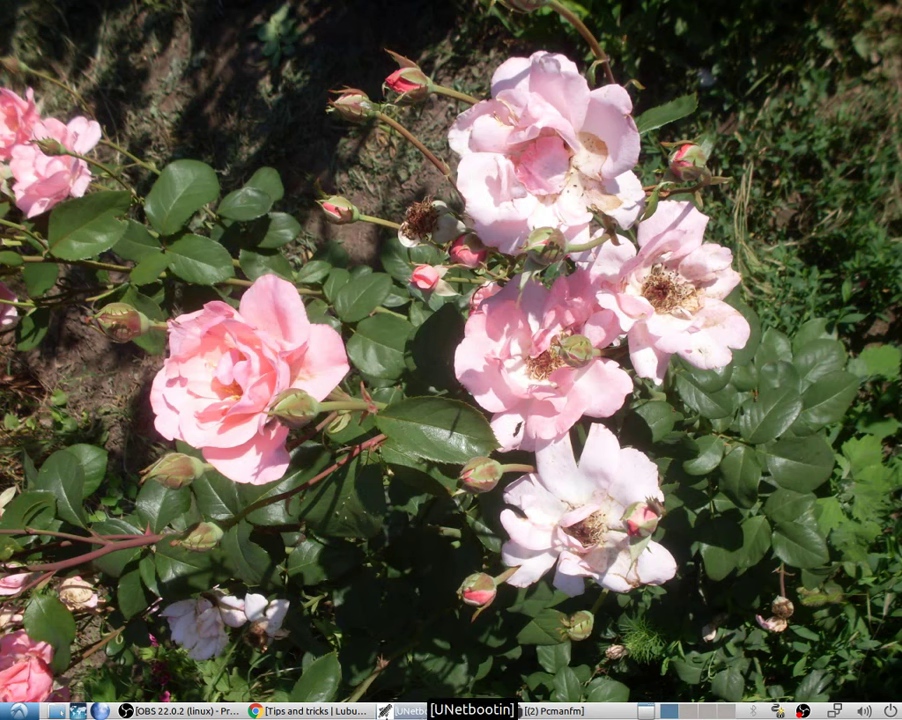
Switch to Chrome and look over the guides on the Lubuntu Tips and Tricks page, from Skippy-XD to Top Menu
{"action": "left_click", "coordinate": [300, 711]}
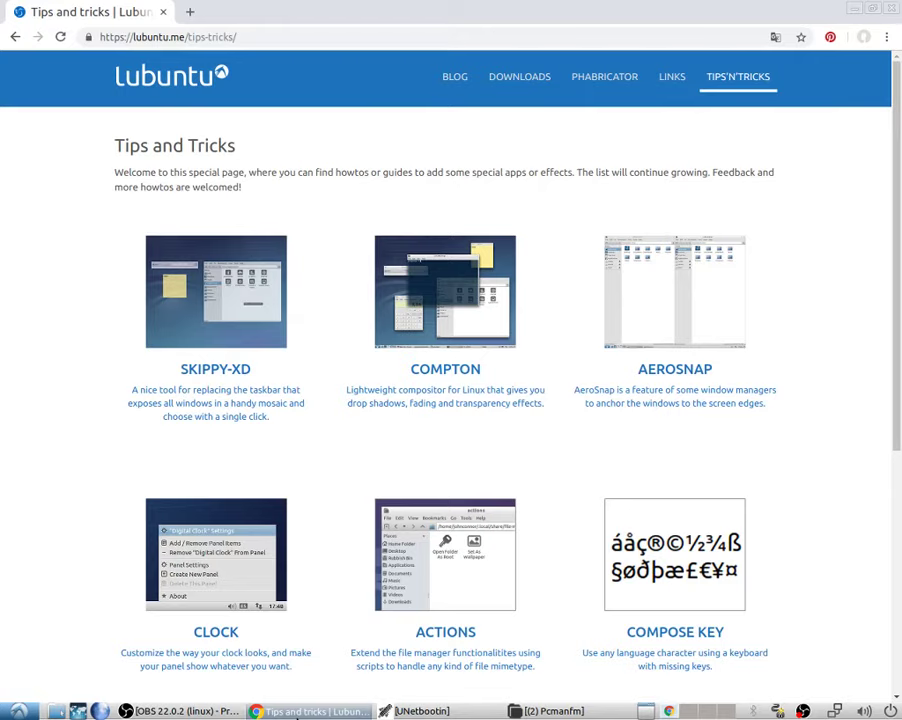
{"action": "scroll", "coordinate": [308, 258], "scroll_direction": "down", "scroll_amount": 5}
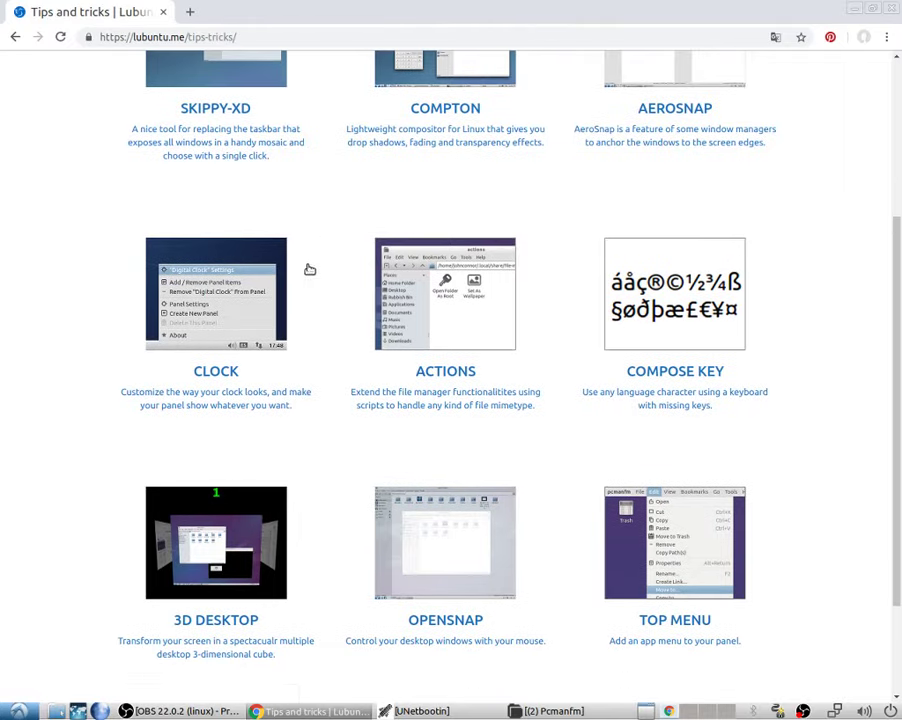
{"action": "scroll", "coordinate": [521, 535], "scroll_direction": "down", "scroll_amount": 3}
{"action": "scroll", "coordinate": [521, 537], "scroll_direction": "up", "scroll_amount": 5}
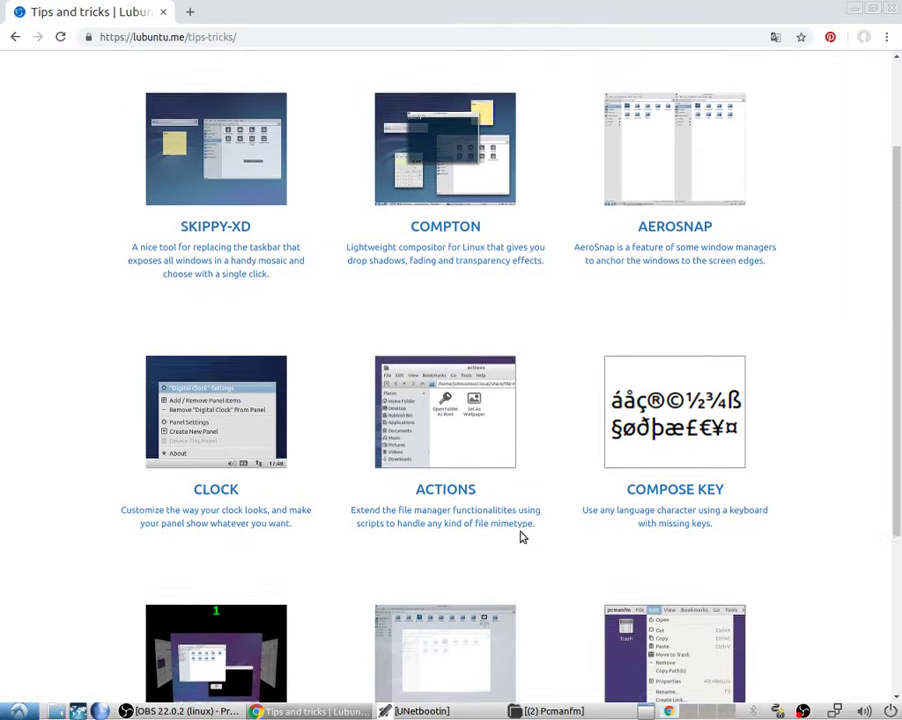
{"action": "scroll", "coordinate": [521, 537], "scroll_direction": "up", "scroll_amount": 3}
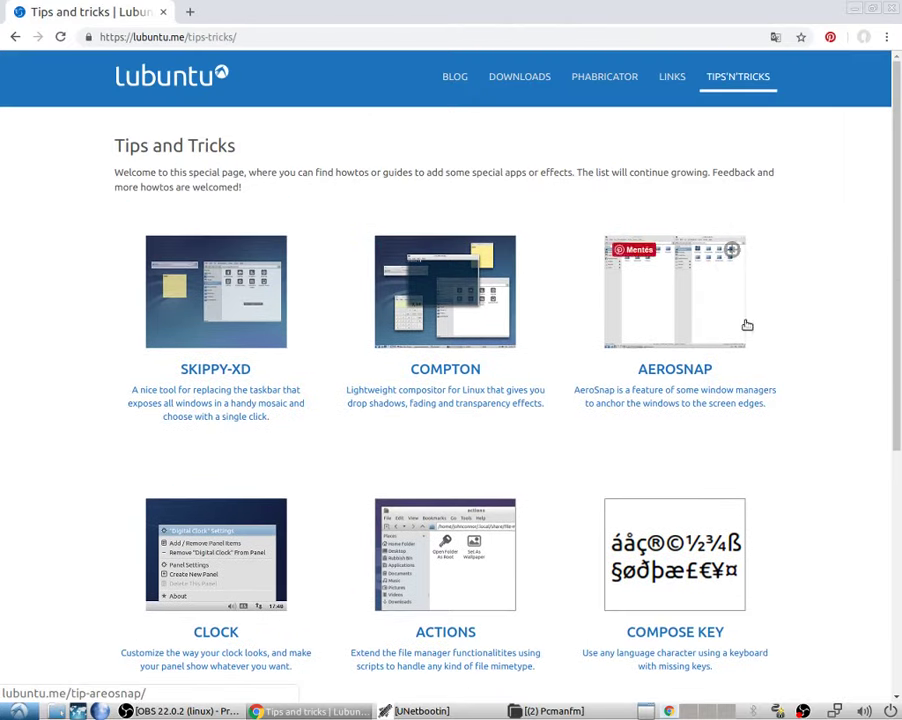
{"action": "scroll", "coordinate": [686, 521], "scroll_direction": "down", "scroll_amount": 4}
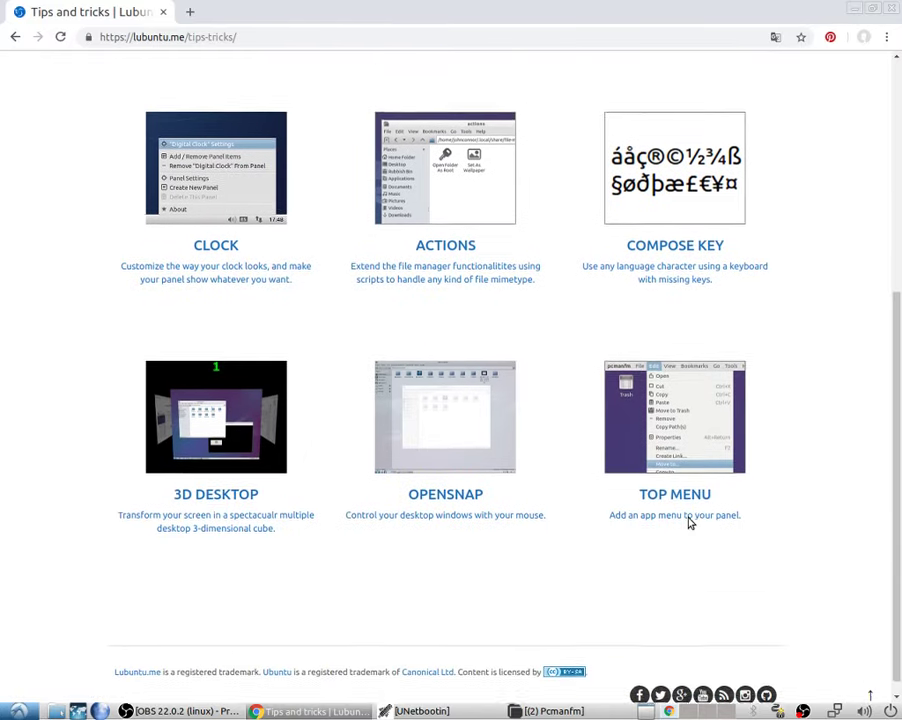
{"action": "scroll", "coordinate": [688, 521], "scroll_direction": "up", "scroll_amount": 4}
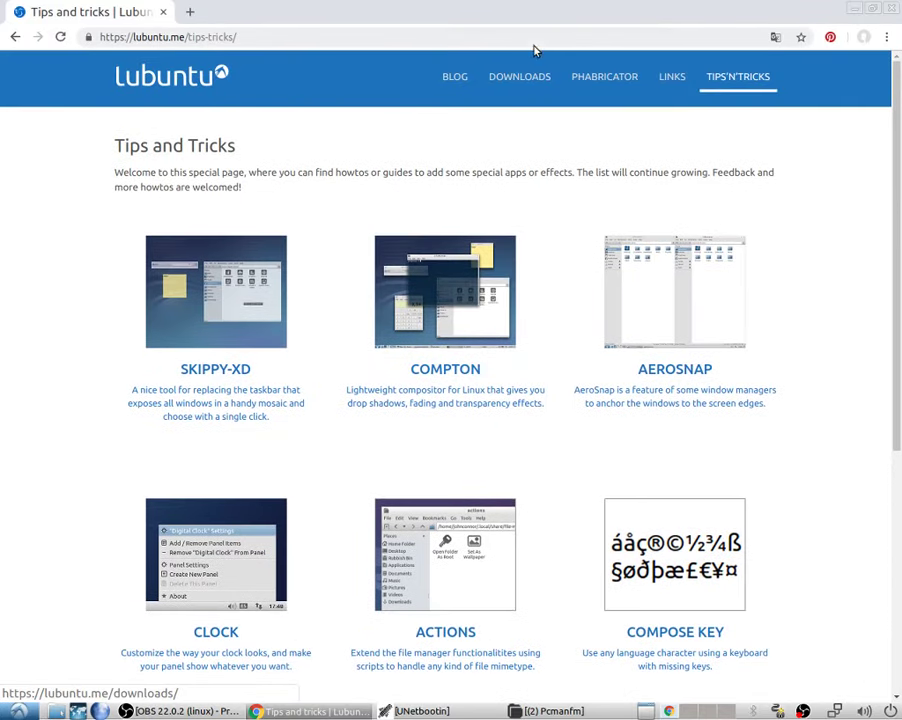
Open the Lubuntu Downloads page and review the 18.04.1, Raspberry Pi, 16.04.5 and 14.04.5 downloads and the release cycle chart
{"action": "left_click", "coordinate": [507, 86]}
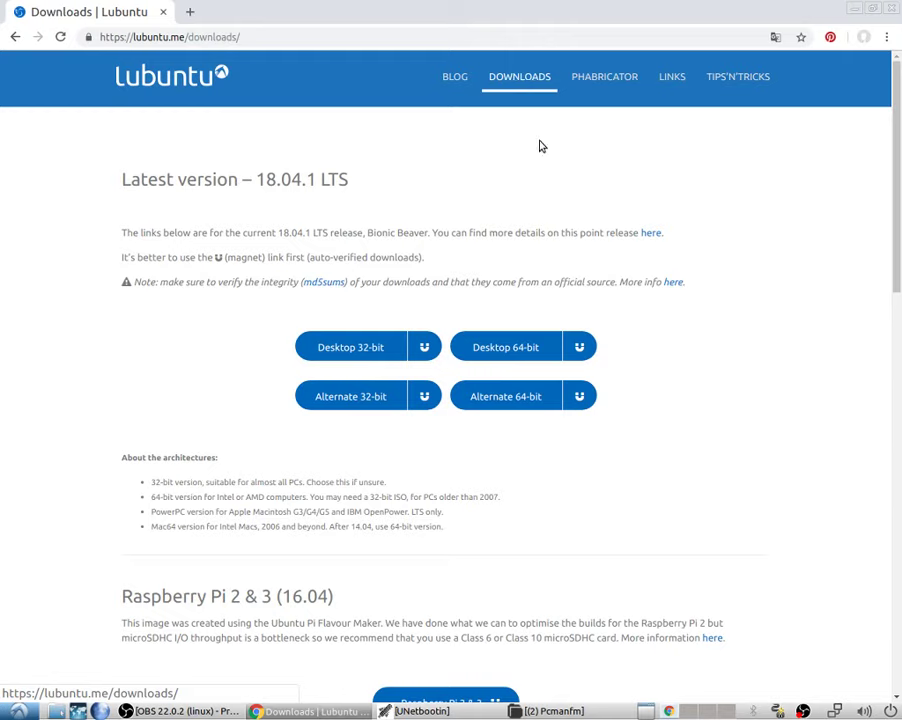
{"action": "scroll", "coordinate": [560, 170], "scroll_direction": "down", "scroll_amount": 3}
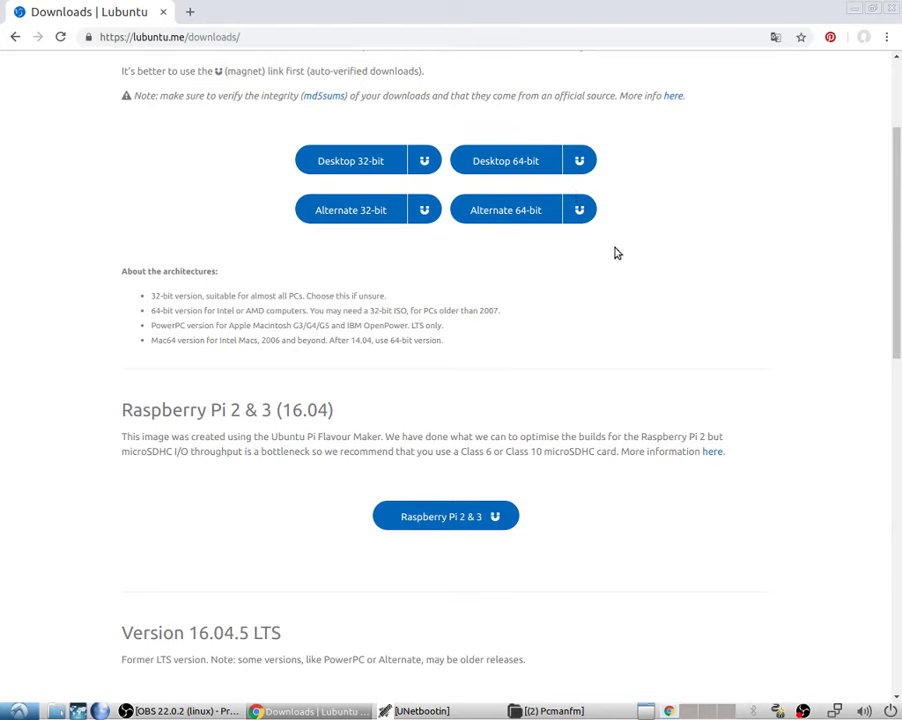
{"action": "scroll", "coordinate": [640, 330], "scroll_direction": "down", "scroll_amount": 1}
{"action": "scroll", "coordinate": [647, 345], "scroll_direction": "down", "scroll_amount": 2}
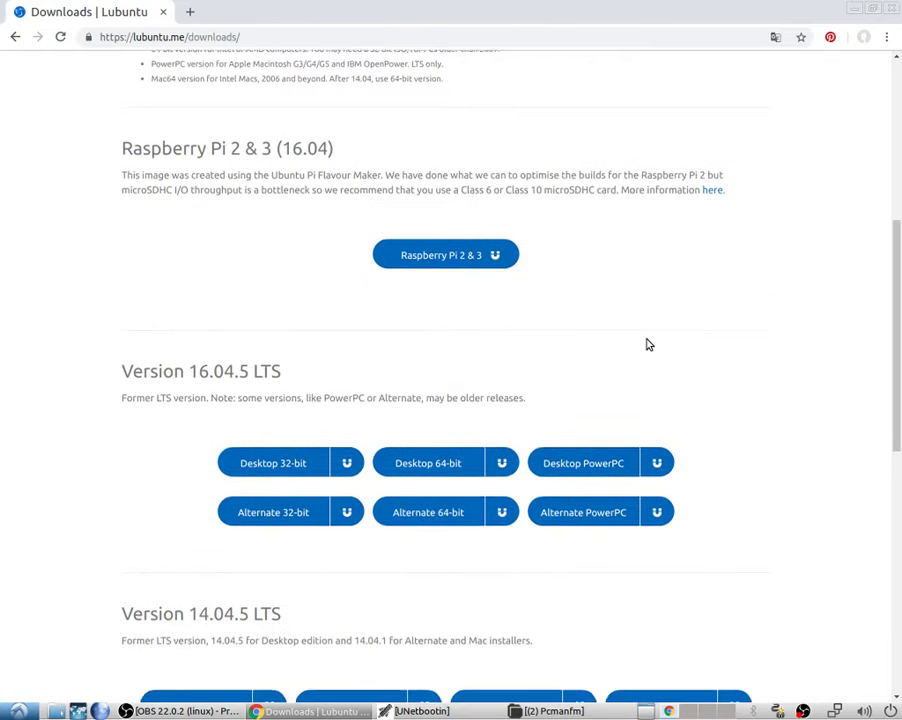
{"action": "scroll", "coordinate": [647, 345], "scroll_direction": "down", "scroll_amount": 4}
{"action": "scroll", "coordinate": [647, 345], "scroll_direction": "down", "scroll_amount": 1}
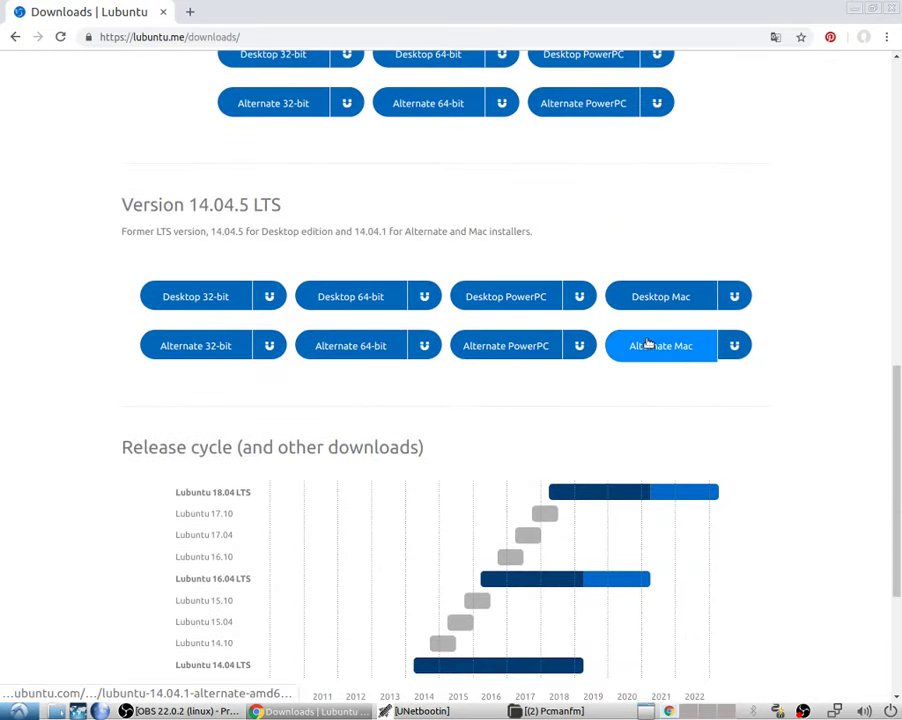
{"action": "scroll", "coordinate": [695, 514], "scroll_direction": "down", "scroll_amount": 2}
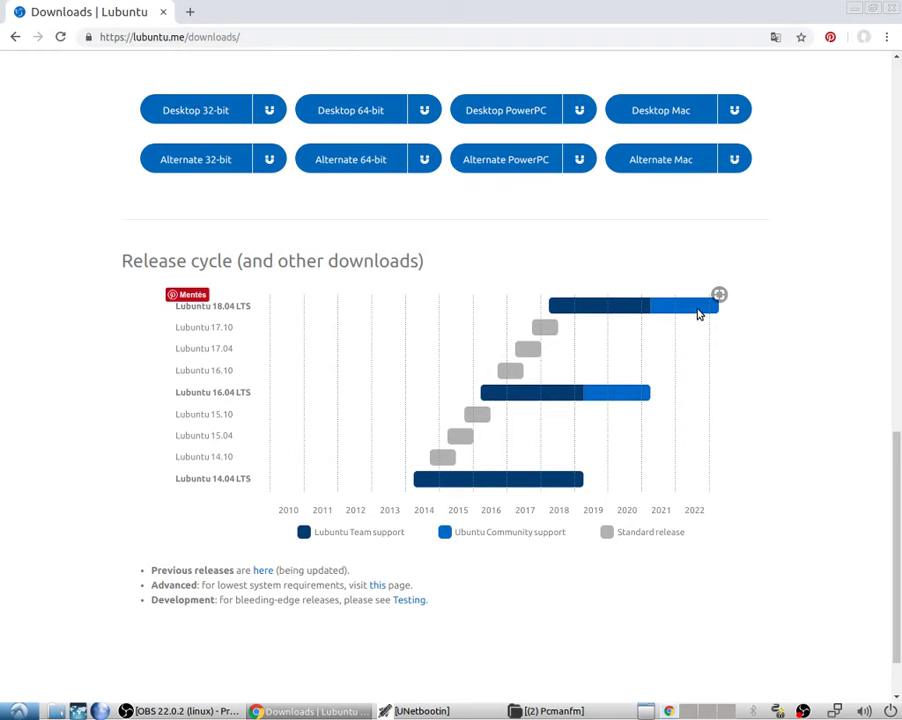
{"action": "scroll", "coordinate": [698, 314], "scroll_direction": "up", "scroll_amount": 5}
{"action": "scroll", "coordinate": [698, 314], "scroll_direction": "down", "scroll_amount": 4}
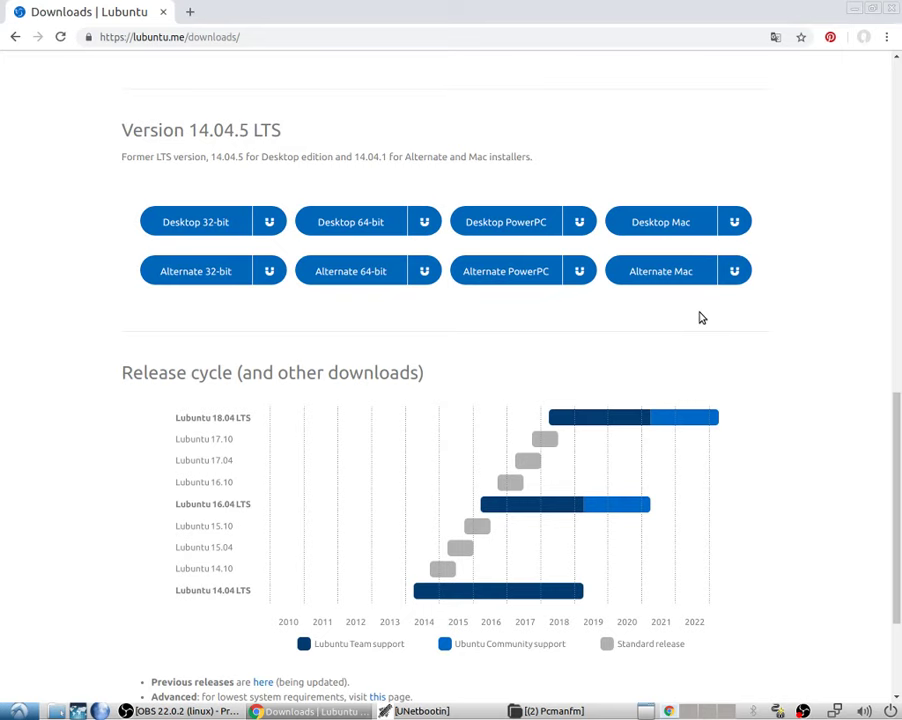
{"action": "scroll", "coordinate": [700, 328], "scroll_direction": "up", "scroll_amount": 3}
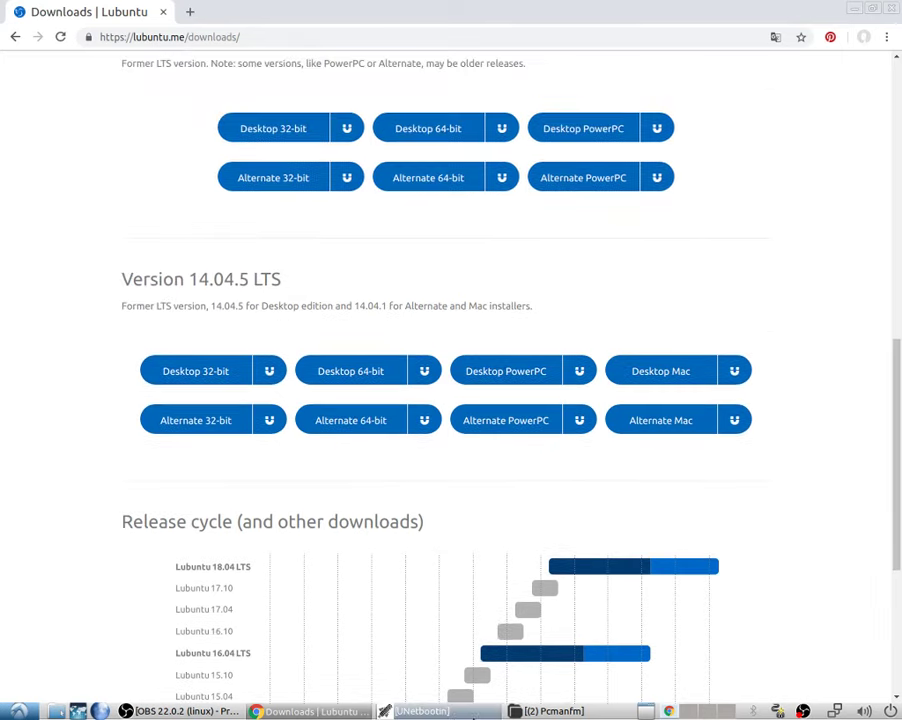
Check the UNetbootin window and the OBS recording in turn, minimizing each, and minimize Chrome as well
{"action": "left_click", "coordinate": [425, 711]}
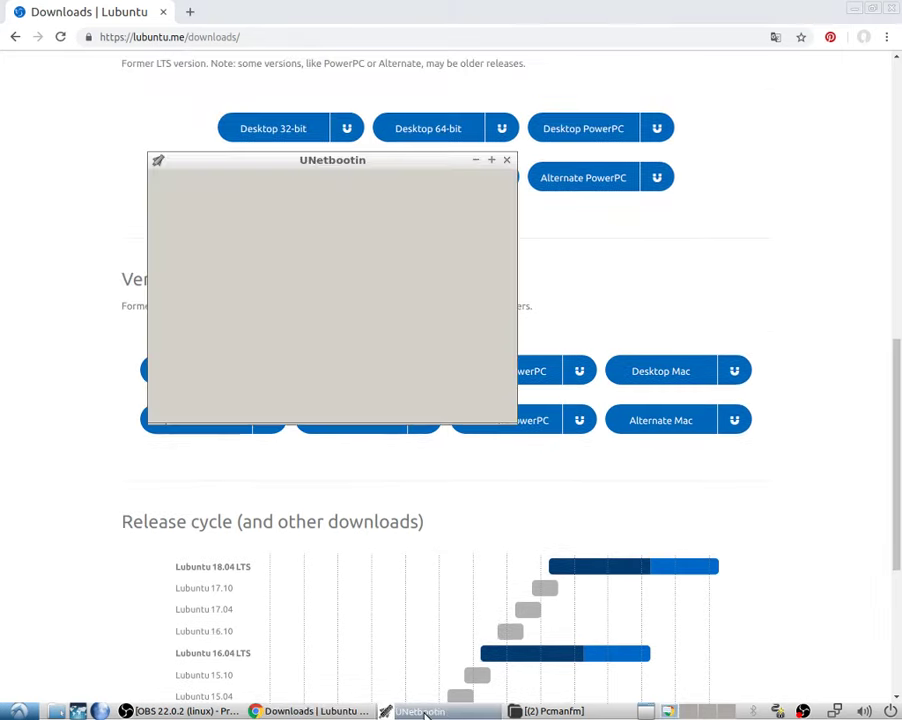
{"action": "left_click", "coordinate": [474, 162]}
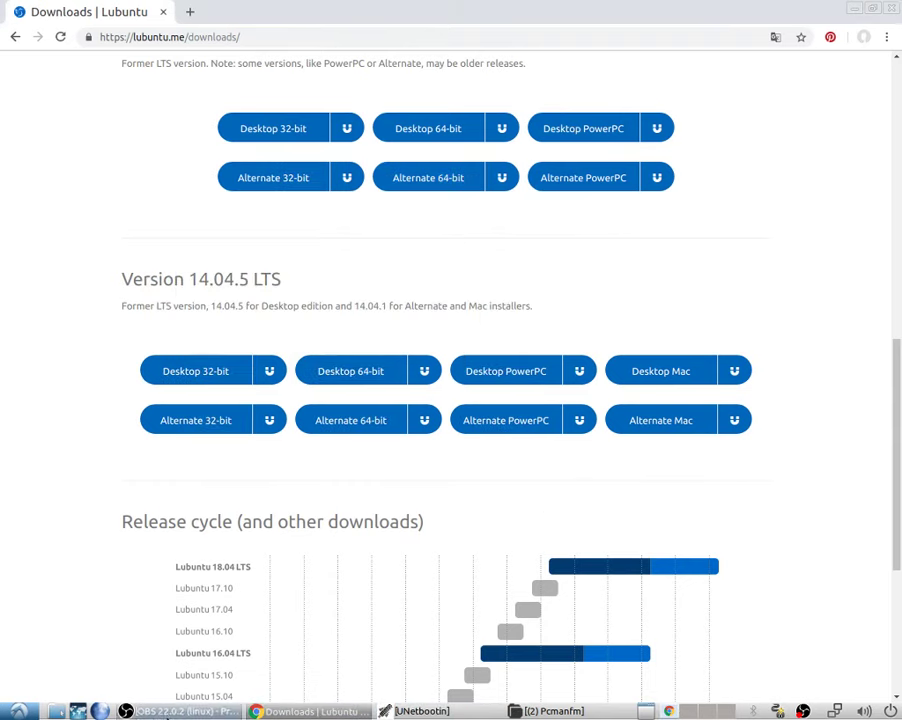
{"action": "left_click", "coordinate": [150, 711]}
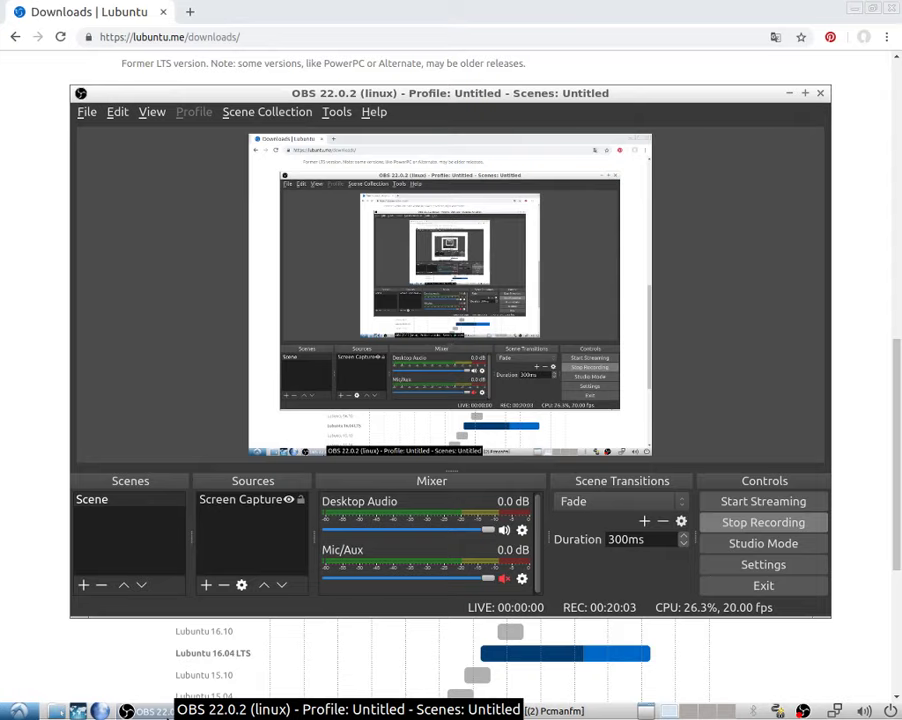
{"action": "left_click", "coordinate": [165, 711]}
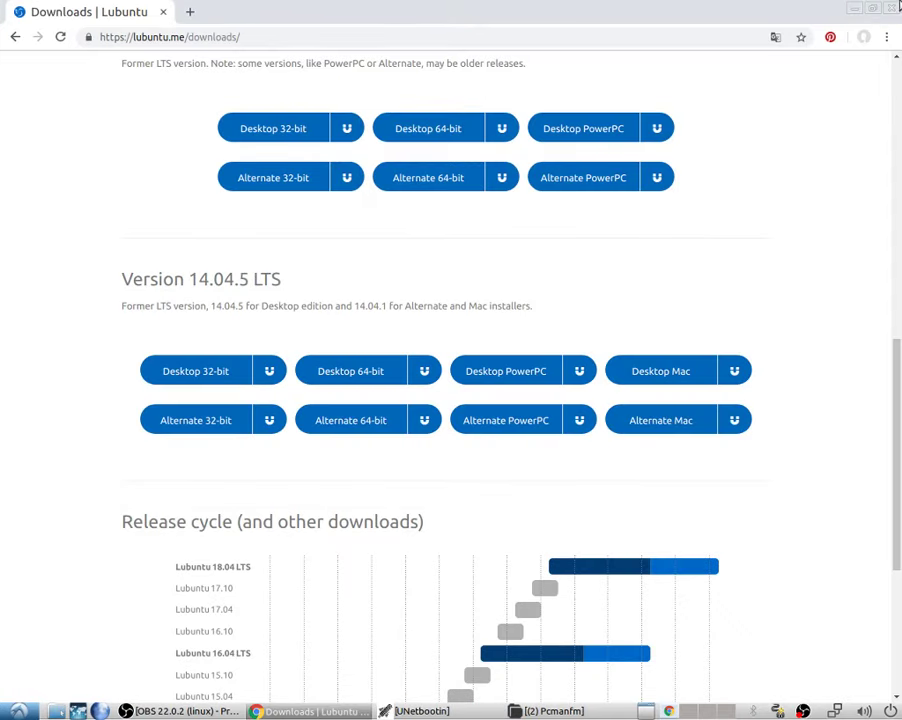
{"action": "left_click", "coordinate": [856, 11]}
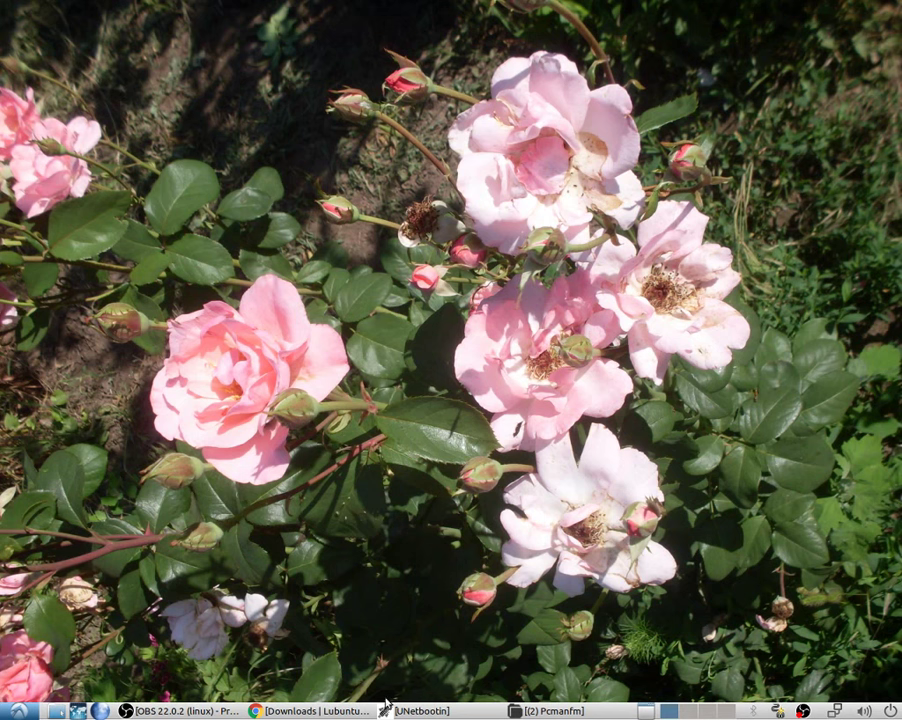
Cycle through the open windows and bring up UNetbootin to check the installation progress
{"action": "key", "text": "alt+Tab"}
{"action": "key", "text": "alt+Tab"}
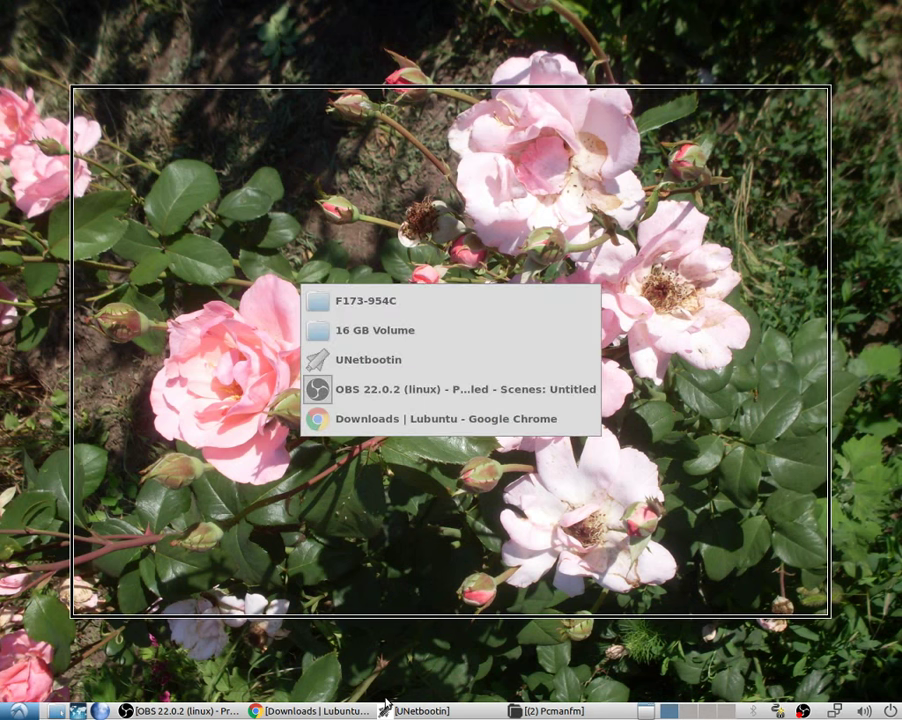
{"action": "key", "text": "alt+Tab"}
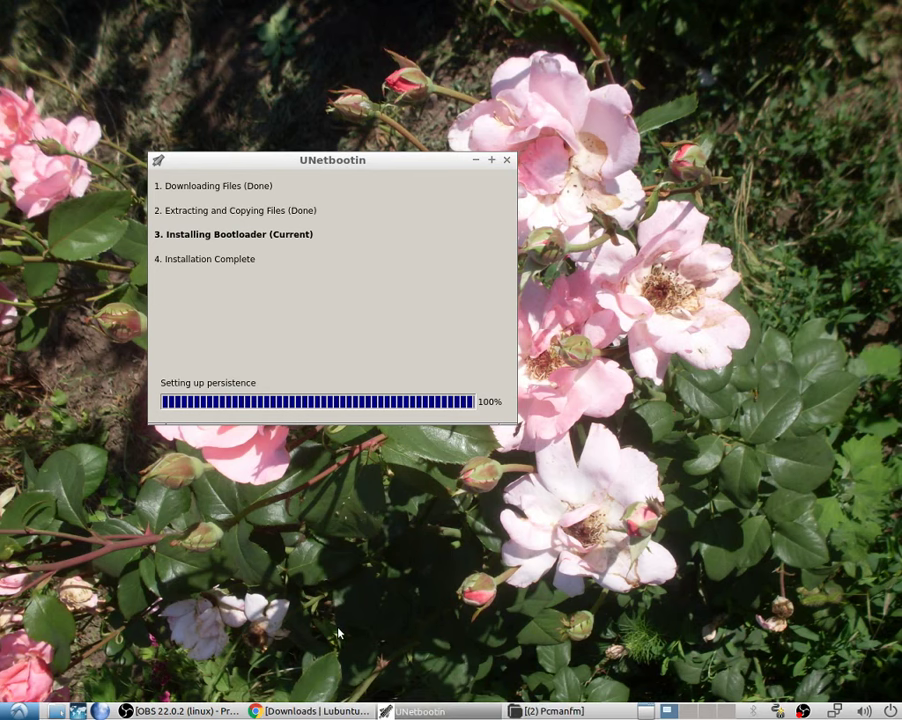
Switch to Chrome, return from the Lubuntu Downloads page to Tips and Tricks, and look through its guides again
{"action": "left_click", "coordinate": [303, 711]}
{"action": "scroll", "coordinate": [297, 574], "scroll_direction": "up", "scroll_amount": 10}
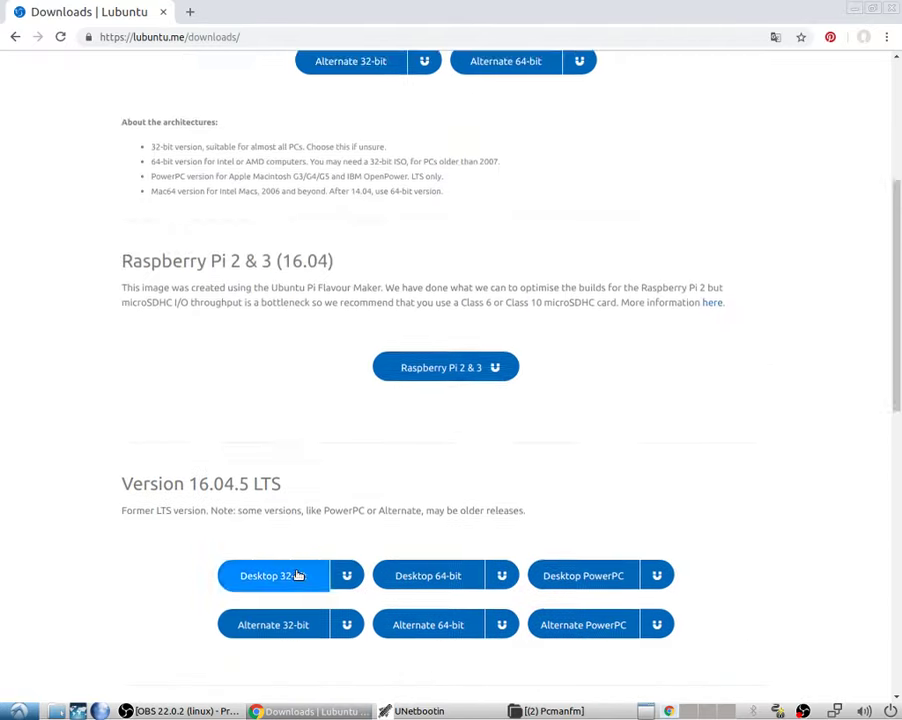
{"action": "scroll", "coordinate": [295, 575], "scroll_direction": "up", "scroll_amount": 2}
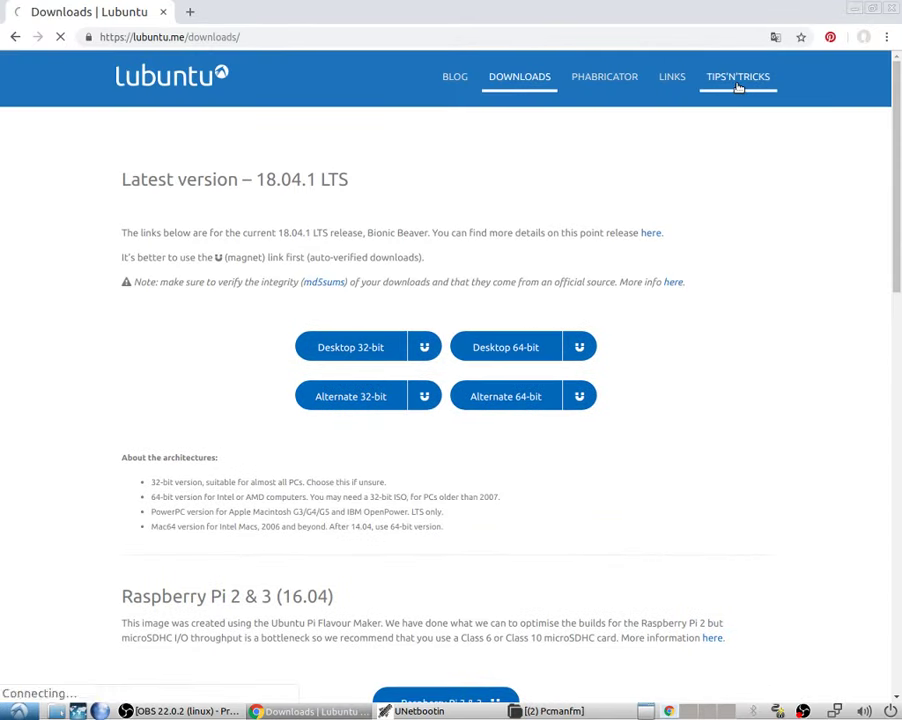
{"action": "scroll", "coordinate": [453, 348], "scroll_direction": "down", "scroll_amount": 1}
{"action": "scroll", "coordinate": [440, 352], "scroll_direction": "down", "scroll_amount": 4}
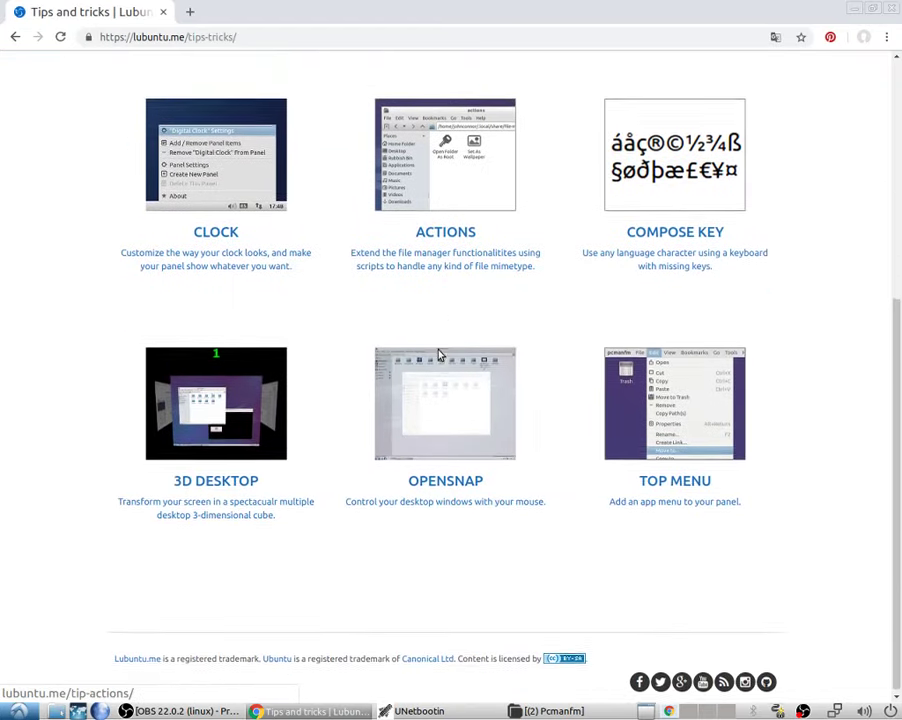
{"action": "scroll", "coordinate": [440, 352], "scroll_direction": "up", "scroll_amount": 4}
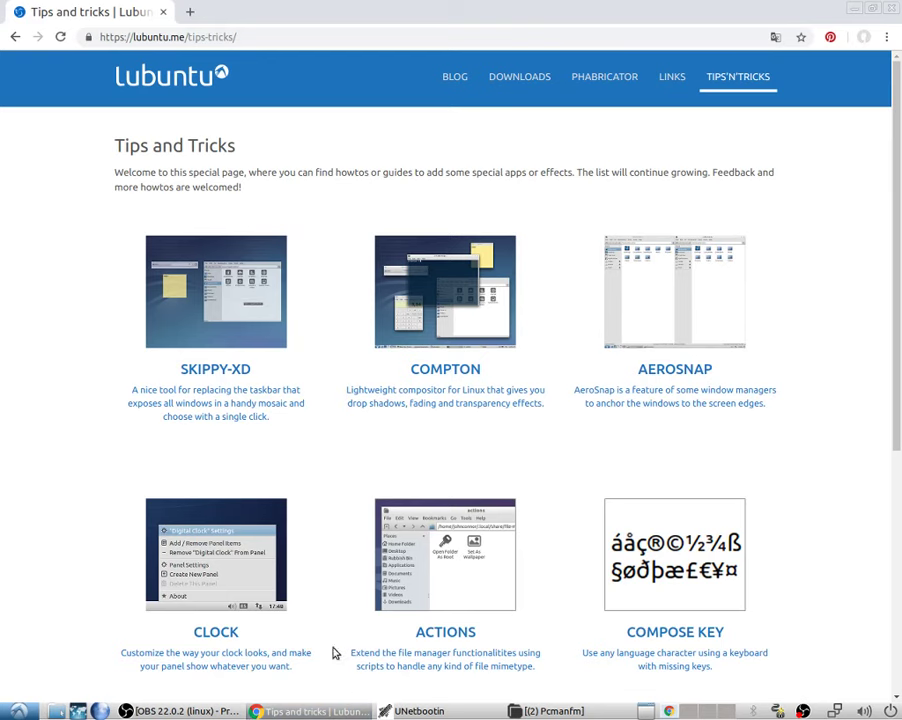
{"action": "scroll", "coordinate": [335, 452], "scroll_direction": "down", "scroll_amount": 5}
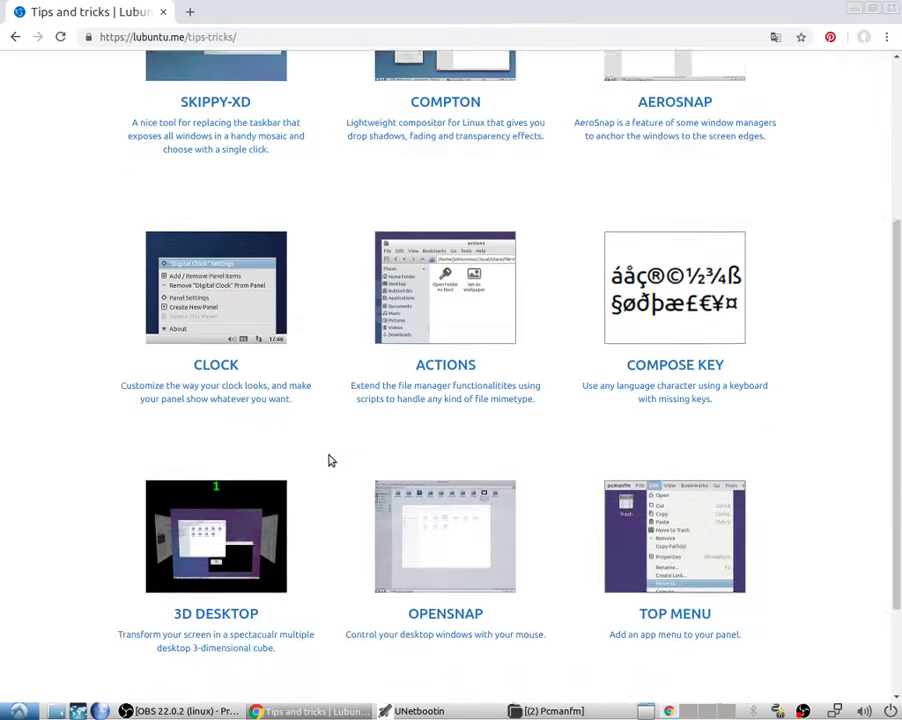
{"action": "scroll", "coordinate": [328, 461], "scroll_direction": "up", "scroll_amount": 2}
{"action": "scroll", "coordinate": [325, 461], "scroll_direction": "up", "scroll_amount": 3}
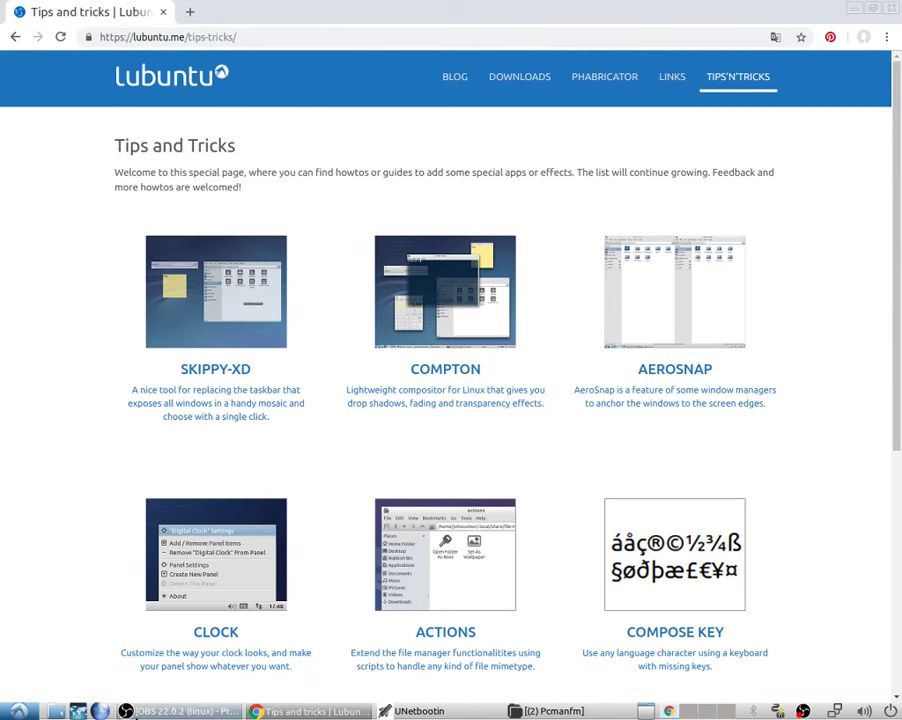
Check the OBS recording window and minimize it, then bring up UNetbootin to check the bootloader installation progress
{"action": "left_click", "coordinate": [127, 711]}
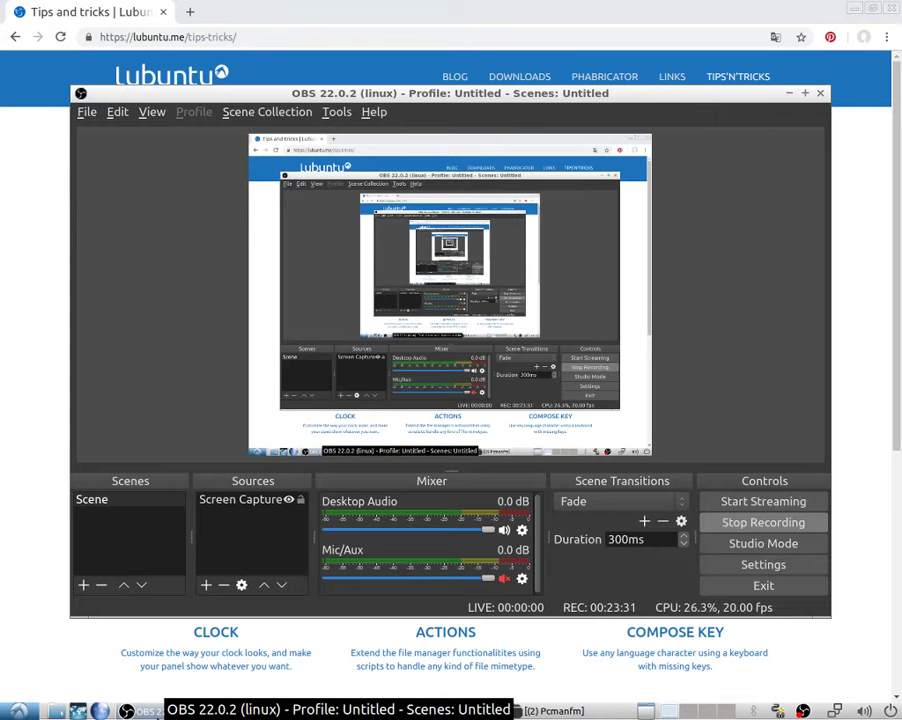
{"action": "left_click", "coordinate": [127, 711]}
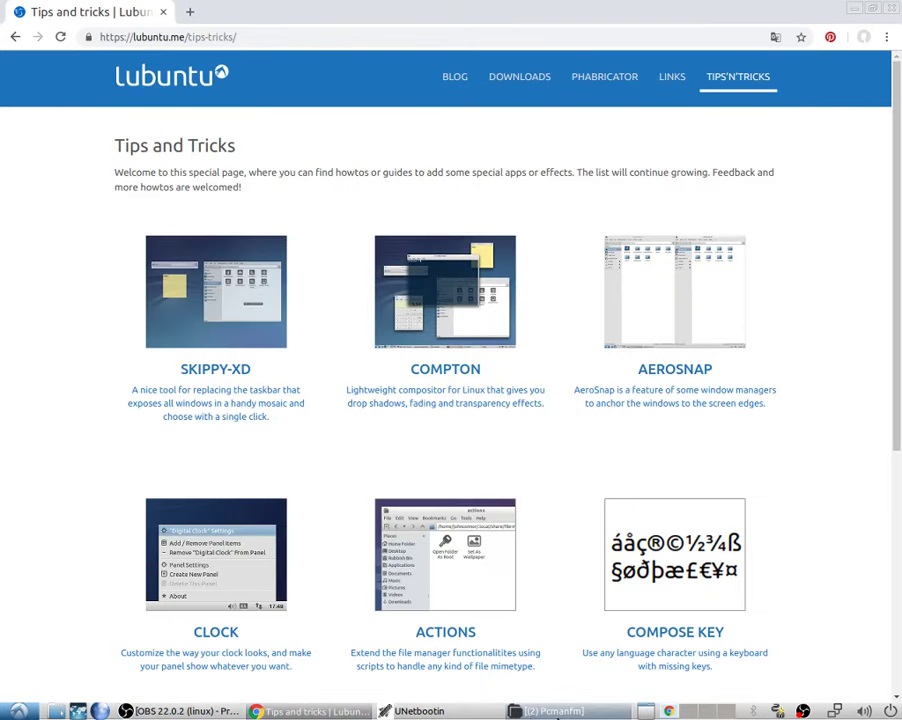
{"action": "left_click", "coordinate": [515, 711]}
{"action": "left_click", "coordinate": [460, 711]}
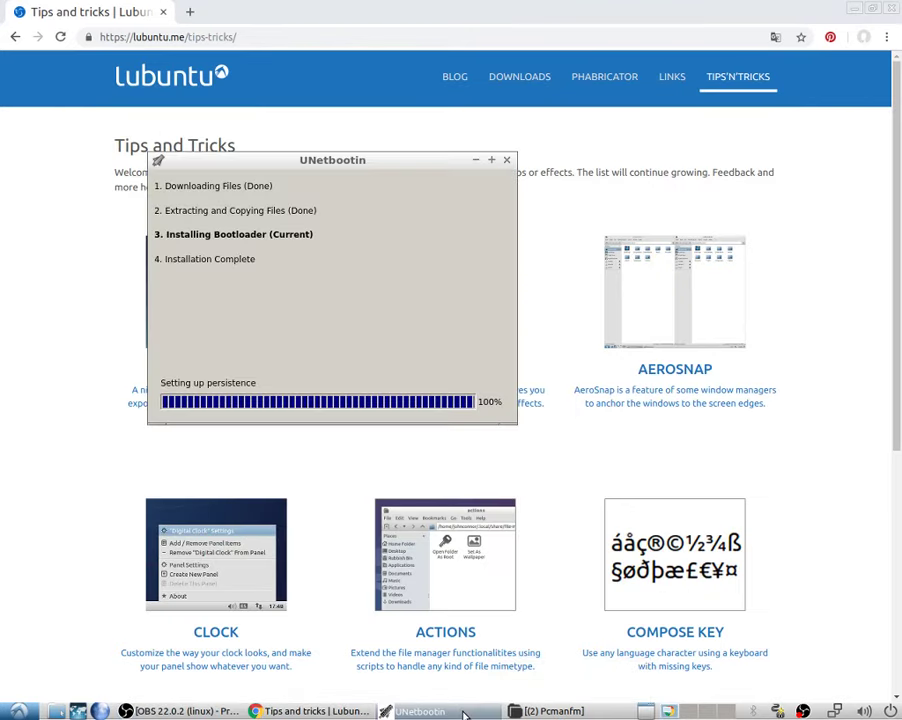